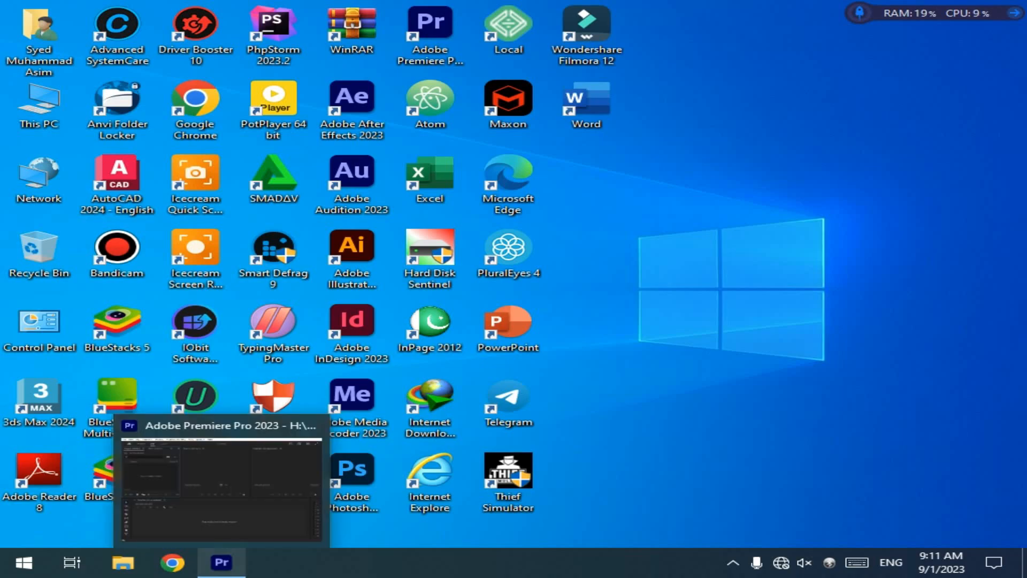
Step: Switch to Premiere Pro and import Camera 1, the first Dark Blue and White Simple Thanks For Watching video and the Neon Purple Gamer YouTube video
left_click(222, 563)
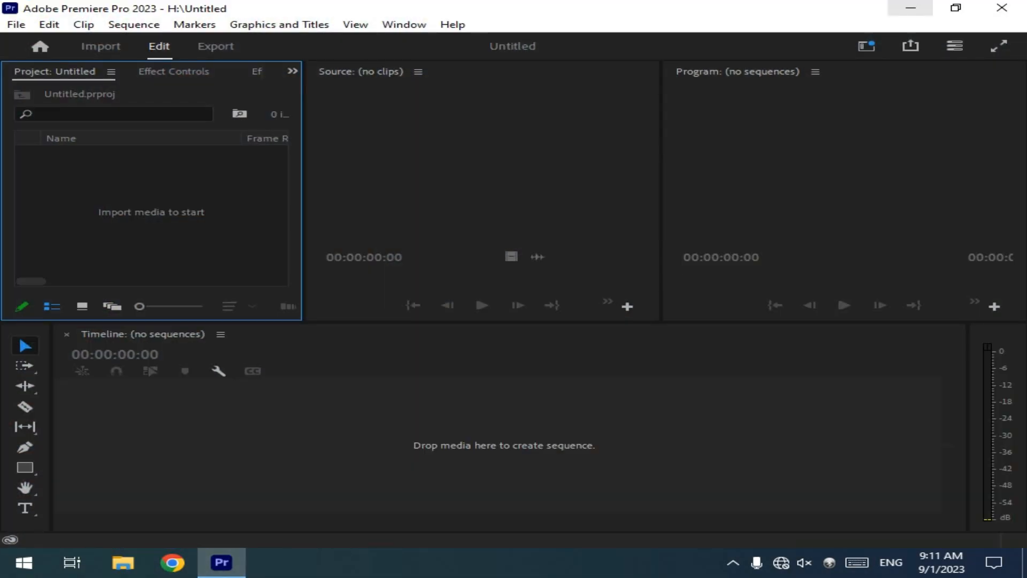
left_click(910, 8)
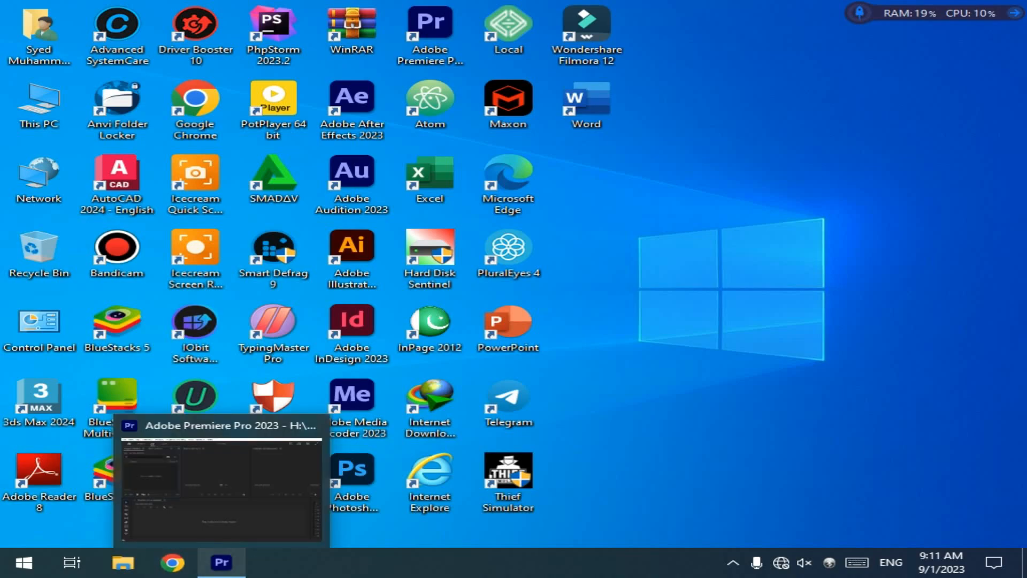
left_click(221, 562)
key("ctrl+i")
left_click(236, 158)
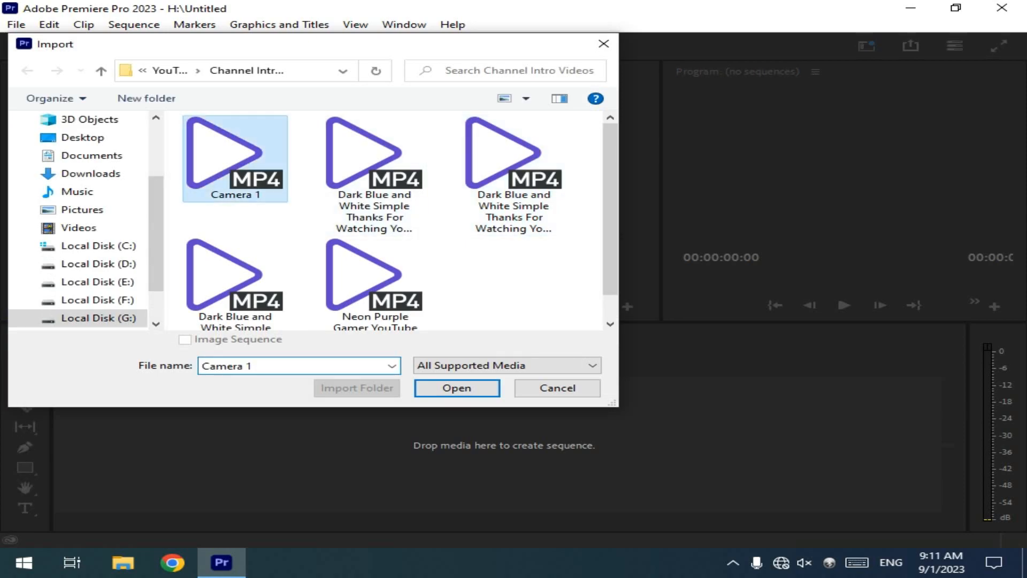
left_click(374, 171, "ctrl")
left_click(375, 279, "ctrl")
key("Return")
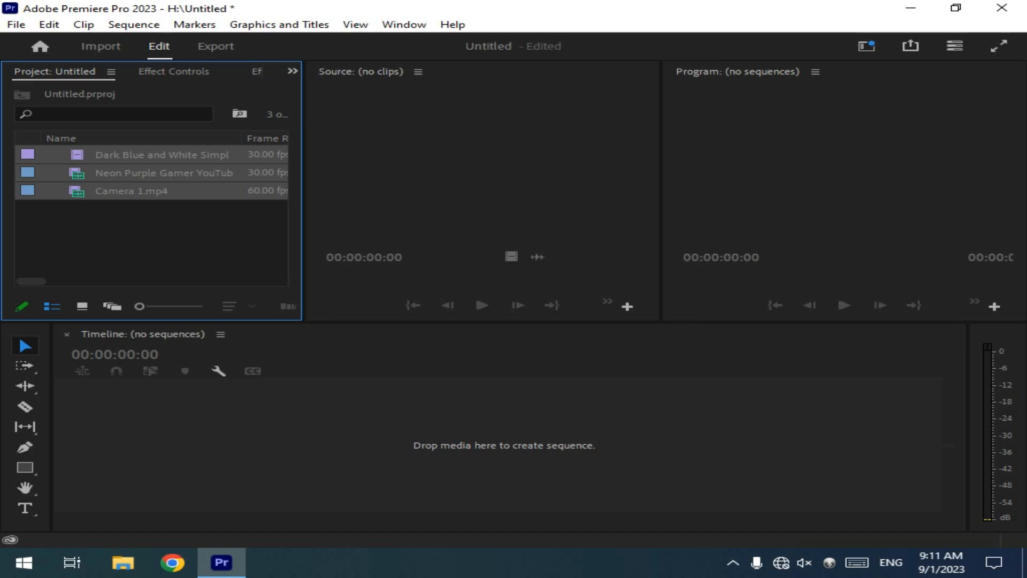
Step: Create a sequence from Camera 1.mp4 by placing the clip in the empty timeline
left_click(152, 241)
double_click(77, 191)
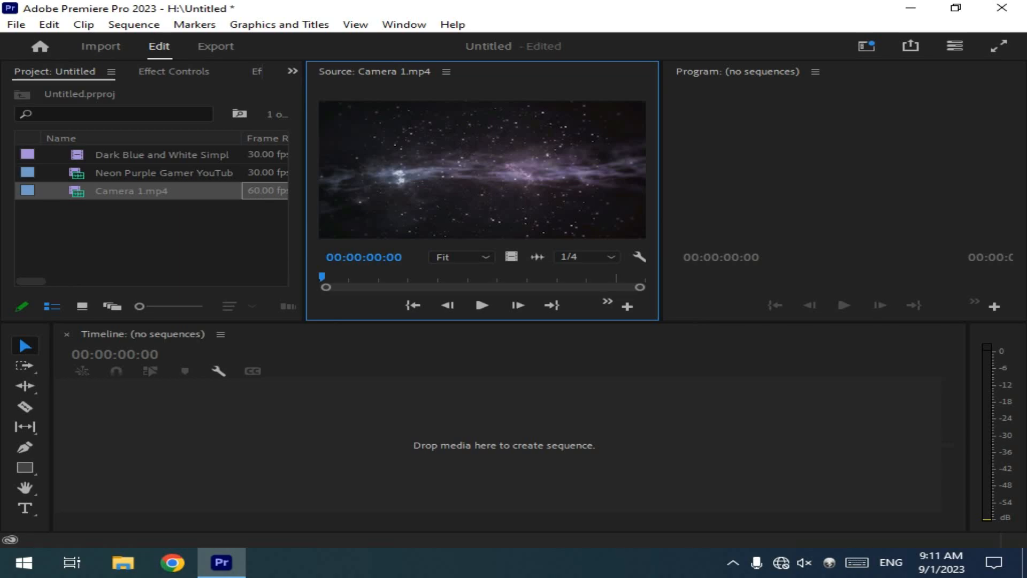
left_click_drag(481, 171, 480, 445)
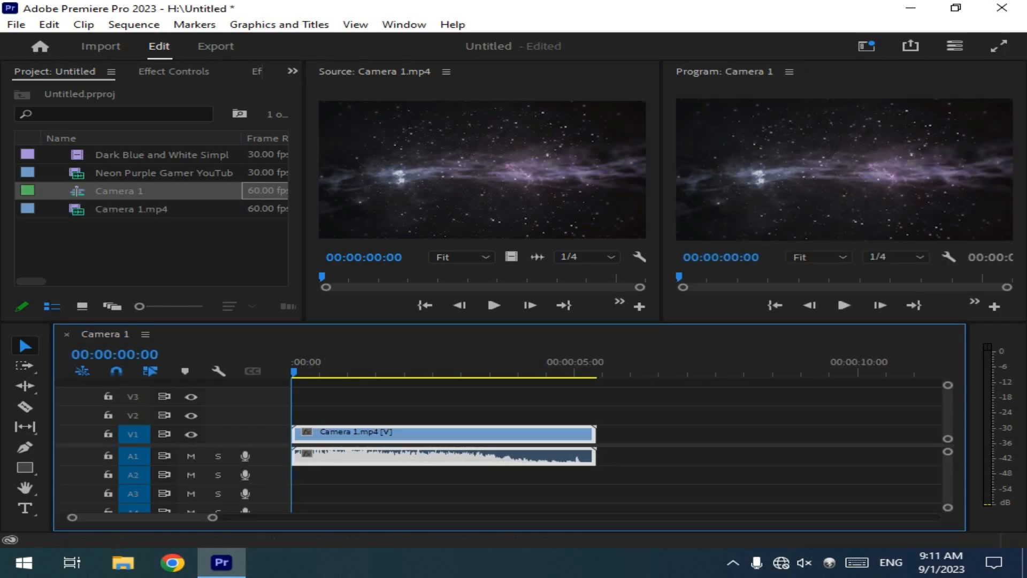
Step: Split the Camera 1.mp4 clip in the timeline at 00:00:02:04 and 00:00:03:32, and load the last segment in the Source monitor
key("space")
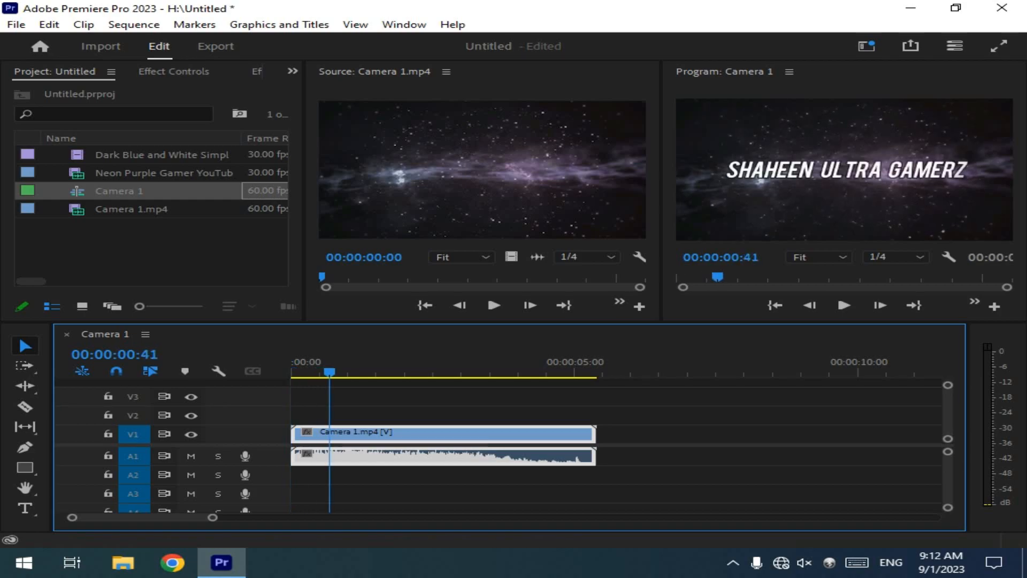
key("ctrl+k")
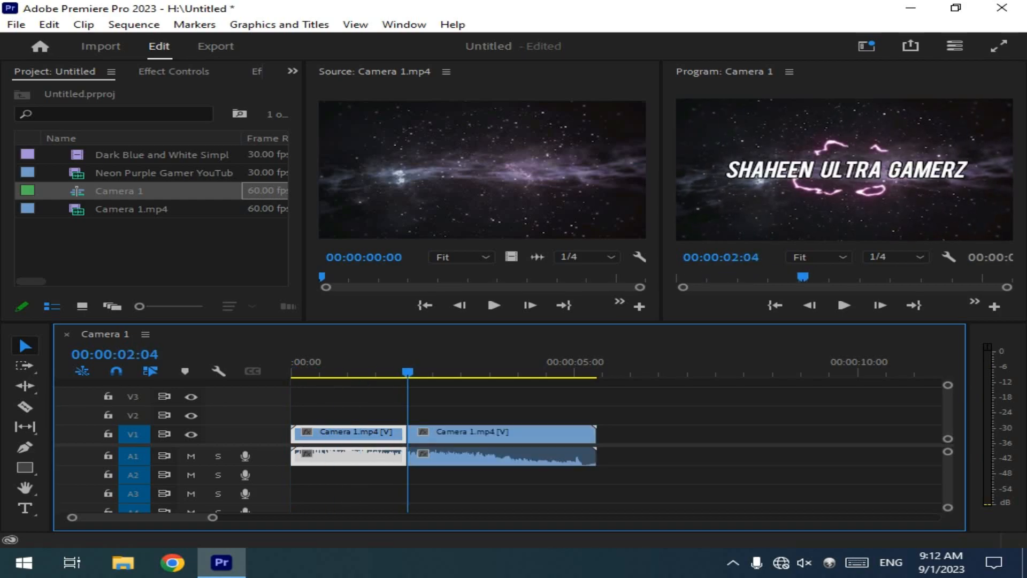
left_click_drag(409, 371, 491, 370)
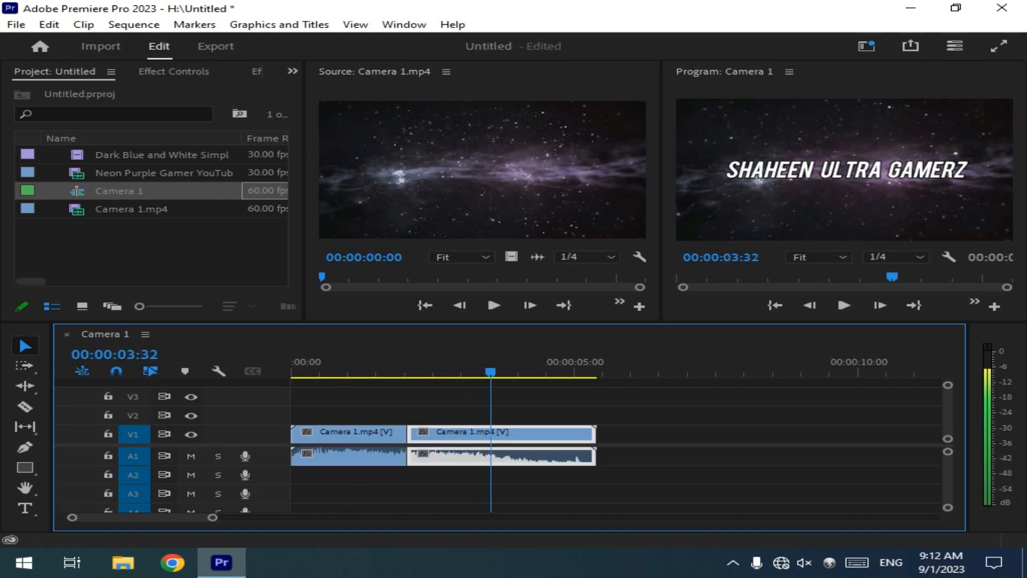
key("ctrl+k")
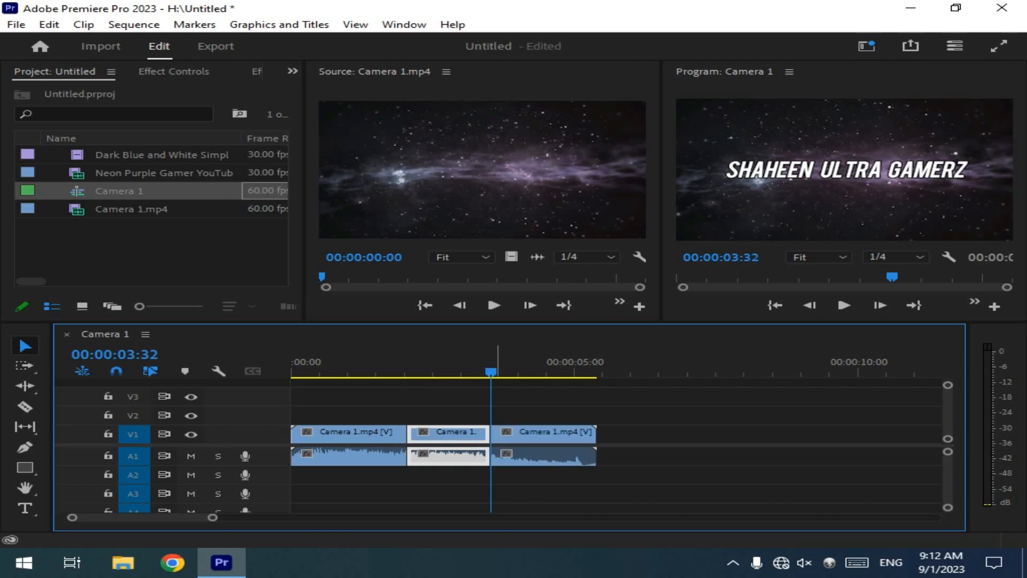
double_click(543, 434)
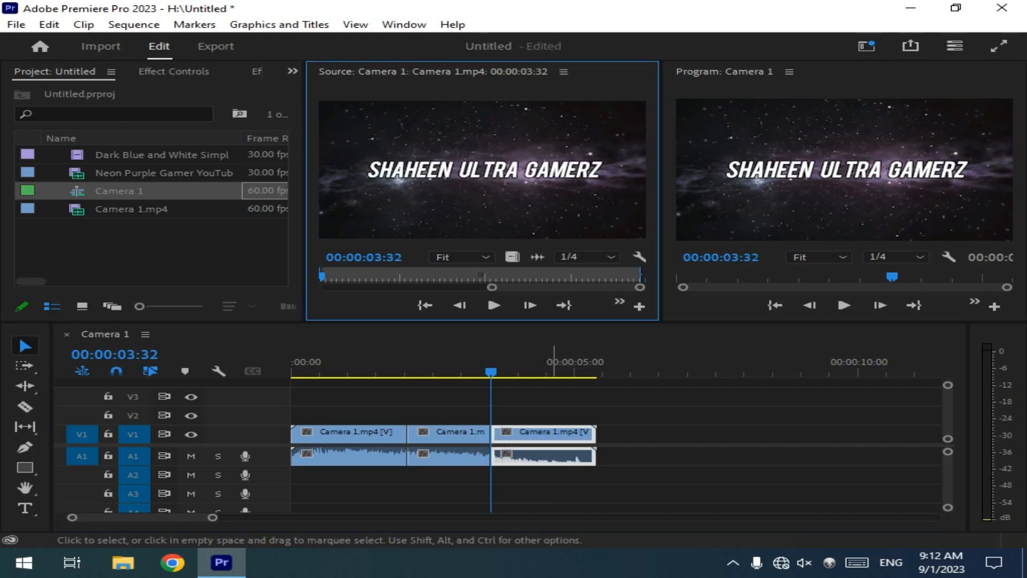
Step: Add a marker to the middle Camera 1.mp4 segment at 00:00:02:39
left_click_drag(491, 371, 383, 371)
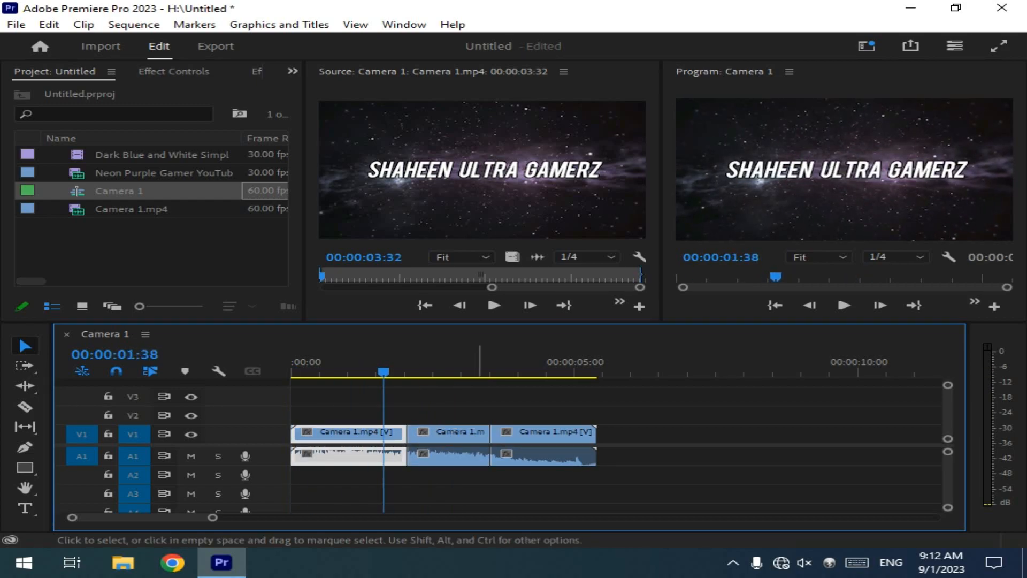
left_click(474, 434)
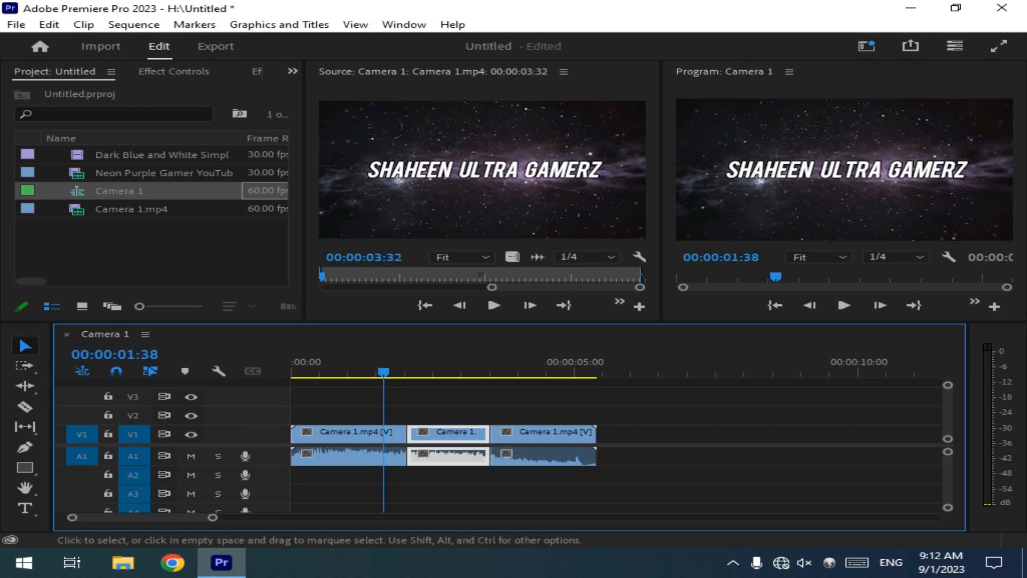
left_click_drag(384, 372, 442, 372)
right_click(440, 371)
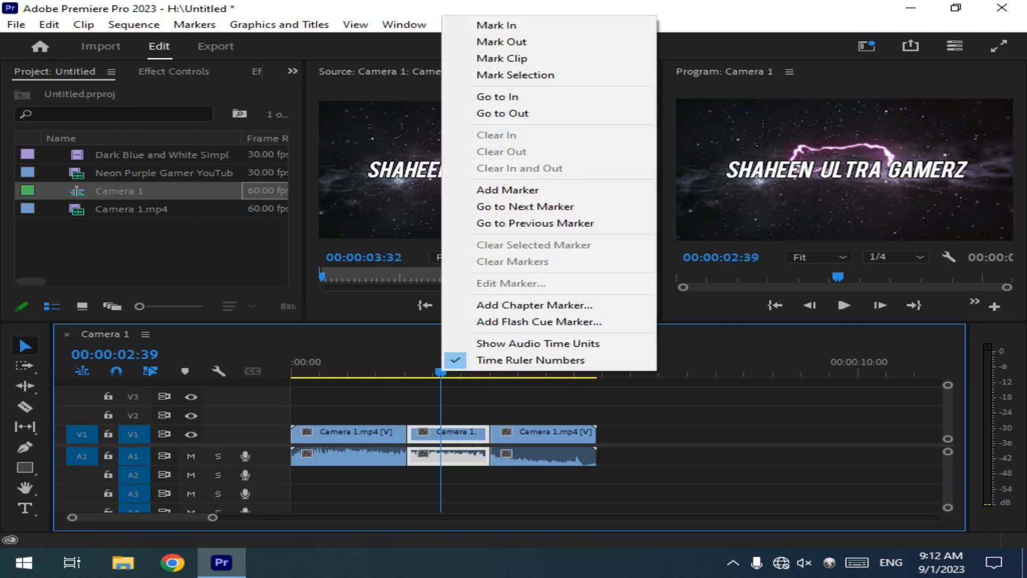
left_click(509, 190)
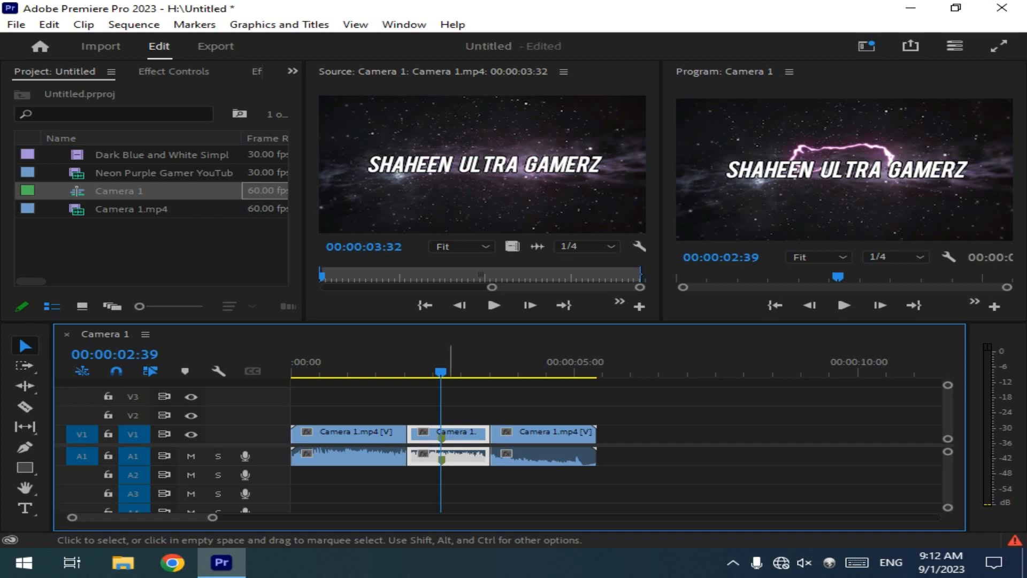
Step: Move the playhead to 00:00:02:14 and view the middle Camera 1.mp4 segment with its marker in the Source monitor
left_click_drag(439, 370, 418, 371)
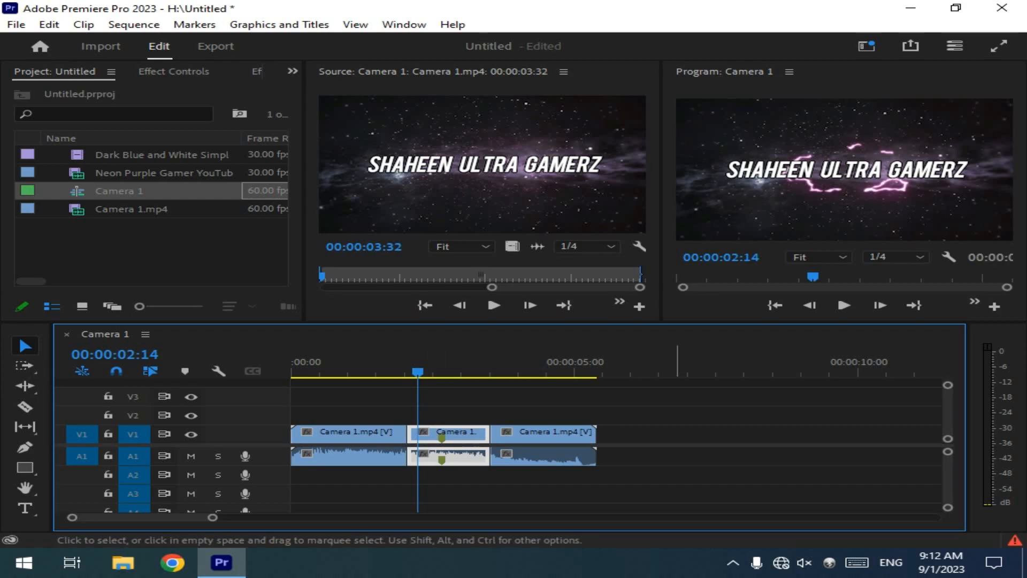
left_click(677, 448)
double_click(447, 434)
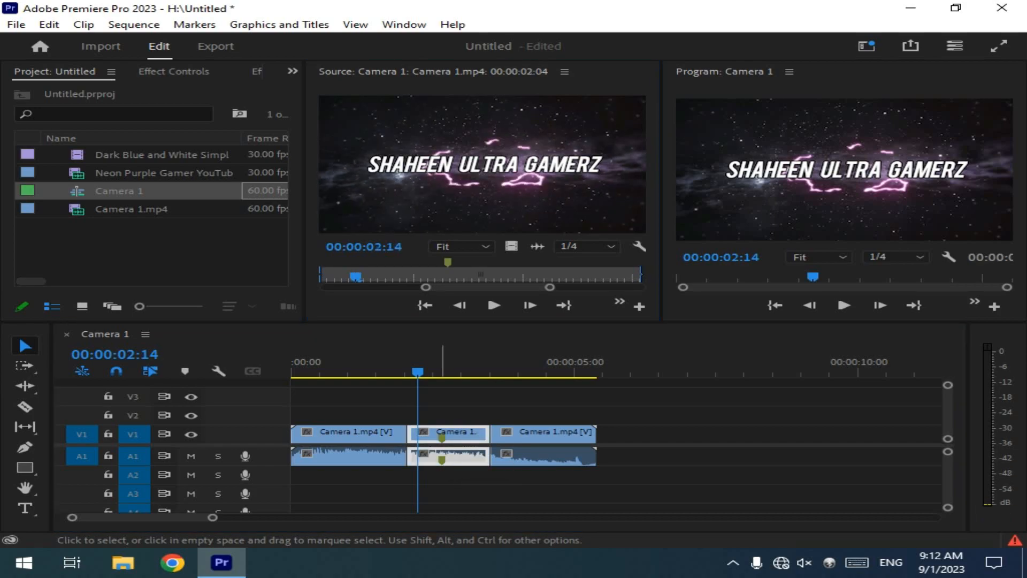
double_click(444, 439)
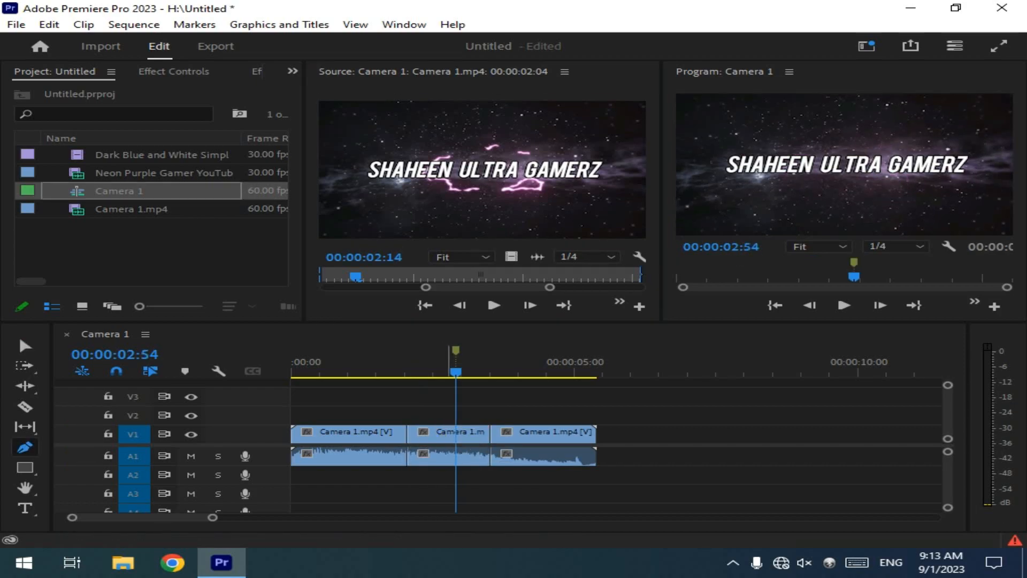
Step: Examine the marker commands and the name, comment and color settings of the sequence marker at 00:00:02:54 without changing them
right_click(458, 373)
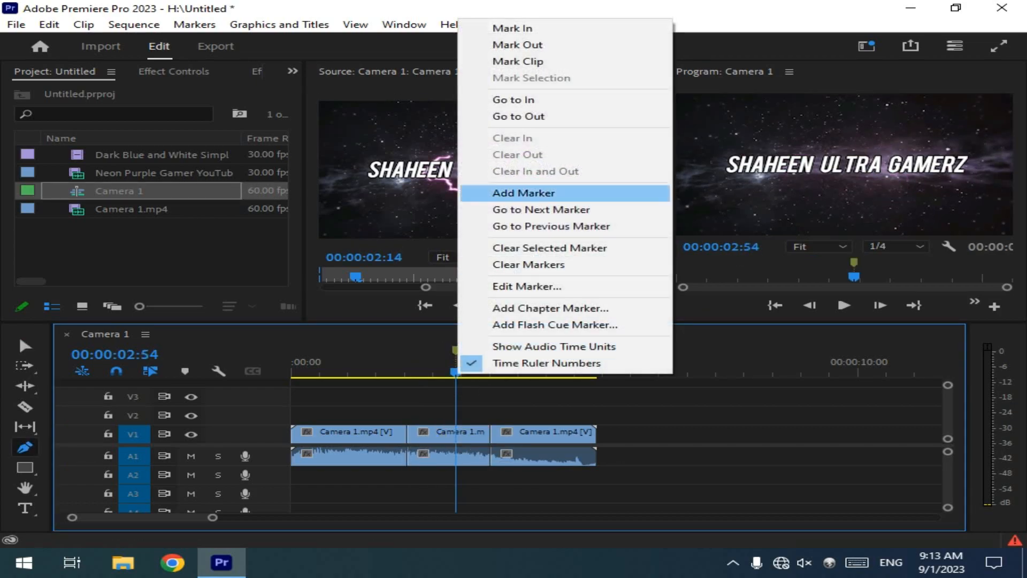
key("Escape")
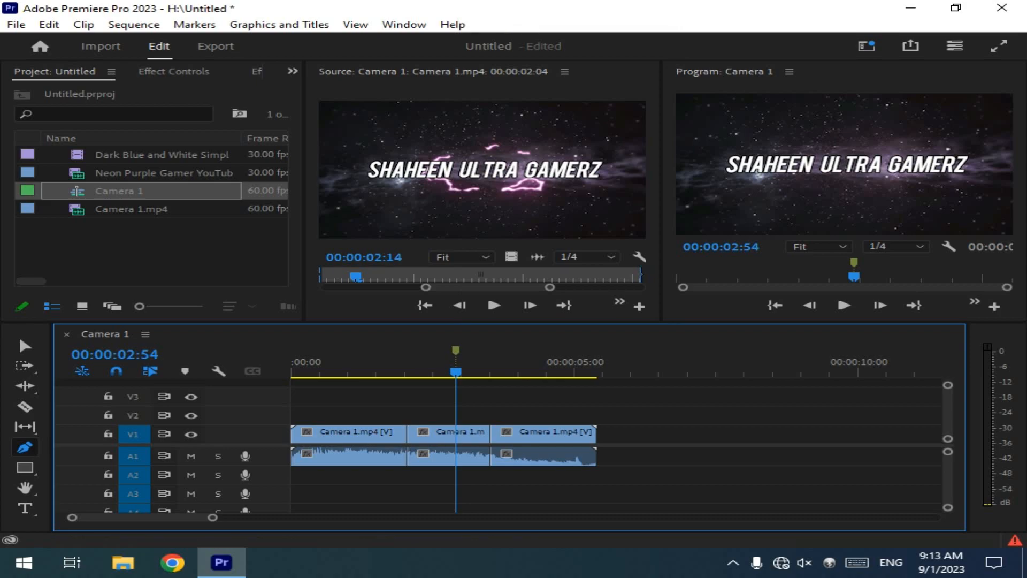
key("m")
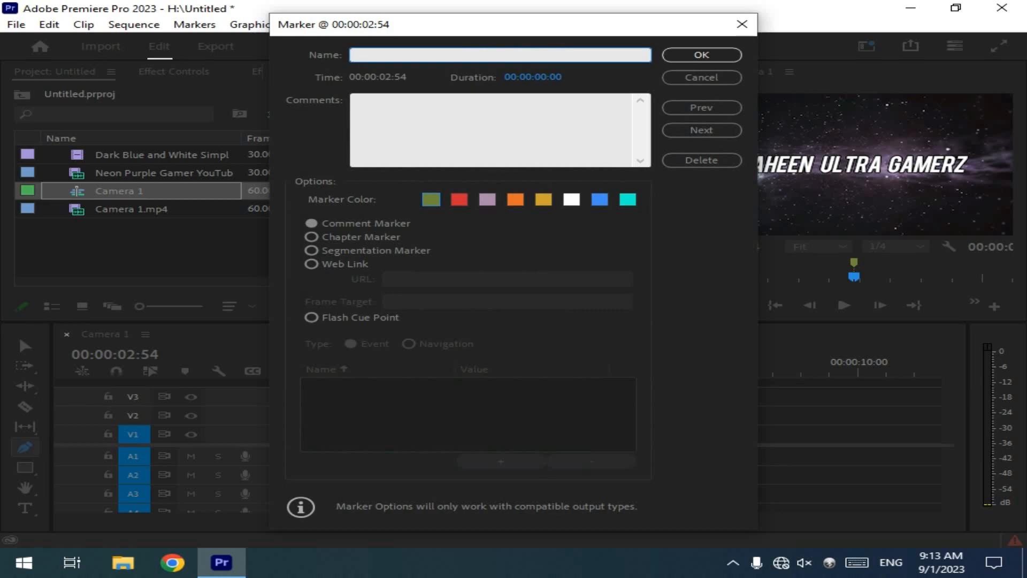
key("Tab")
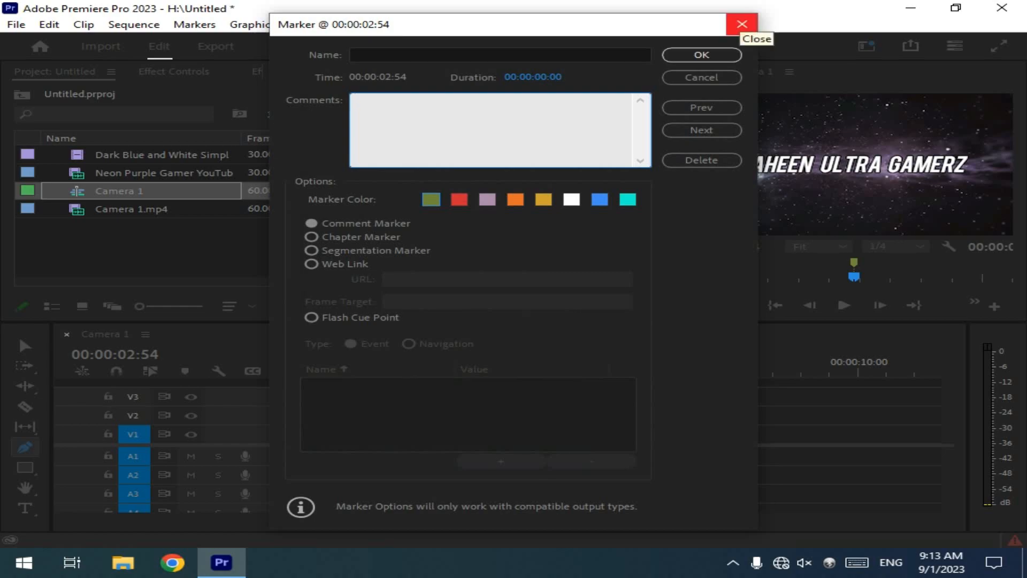
left_click(742, 24)
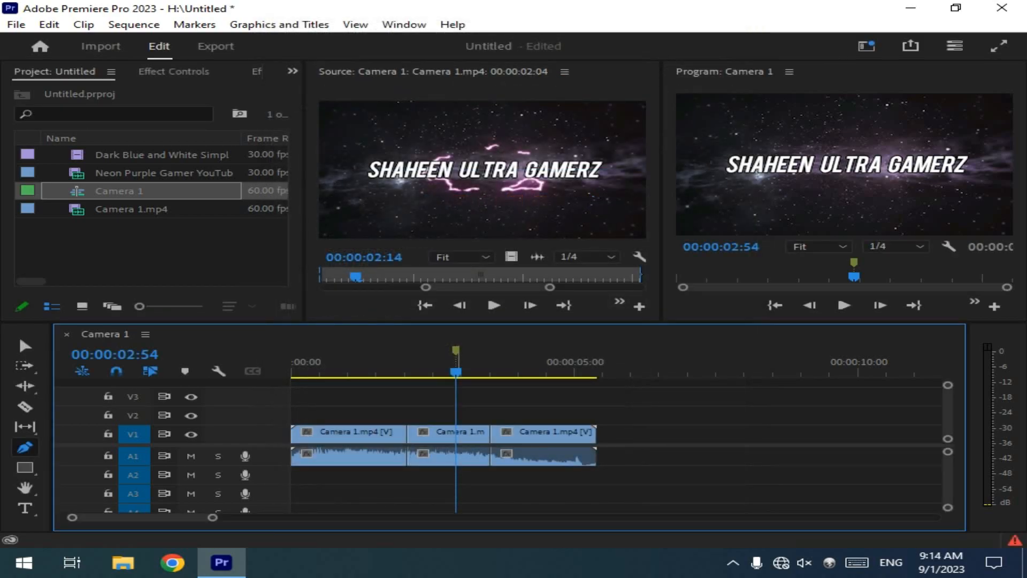
Step: Delete the sequence marker at 00:00:02:54, return to the Selection tool and play the sequence from the start
double_click(455, 351)
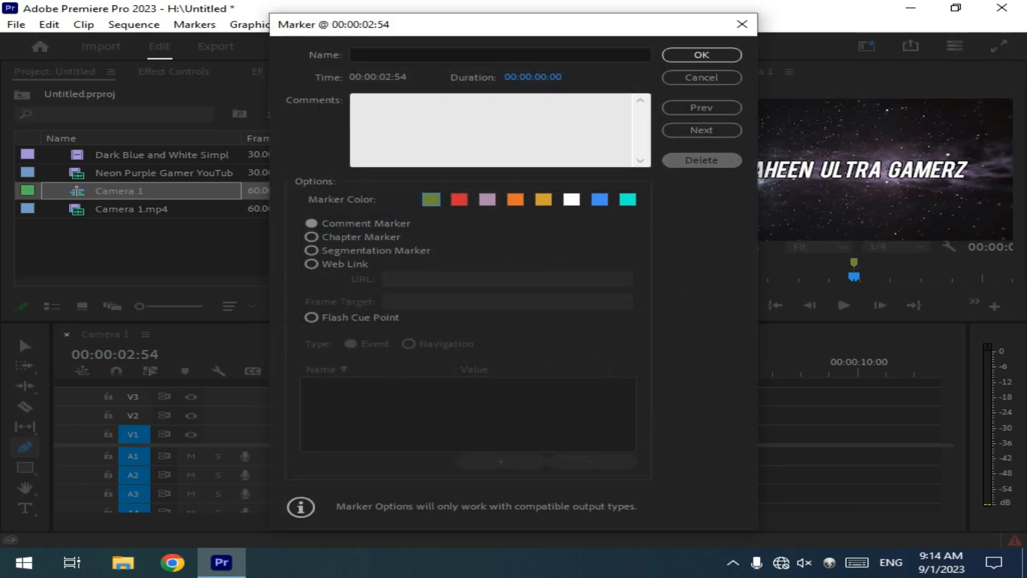
left_click(701, 160)
left_click(25, 346)
left_click_drag(456, 371, 294, 372)
key("space")
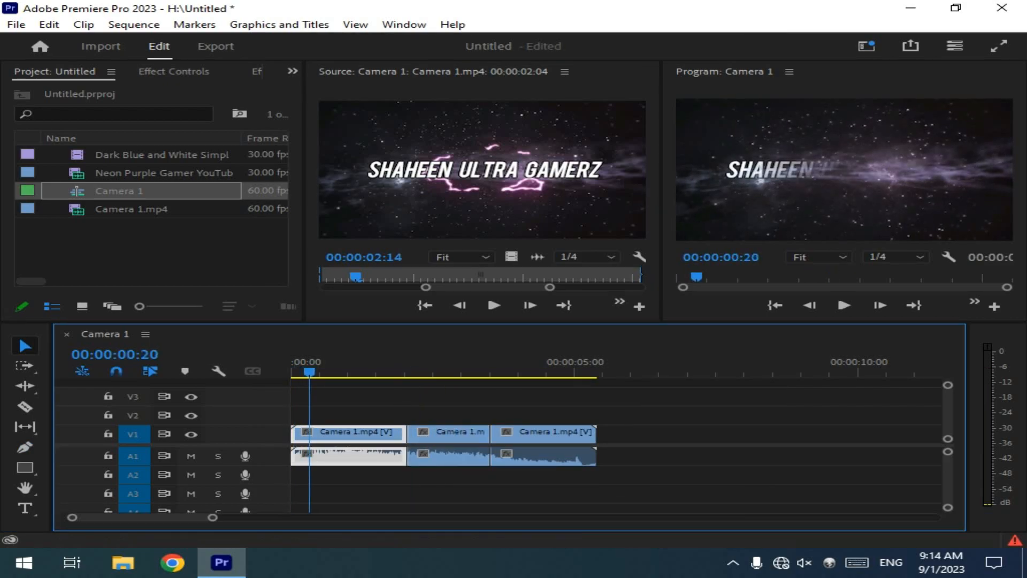
Step: Create a Transparent Video item in the project at 1920 x 1080, 60.00 fps, with square pixels
left_click(153, 250)
key("grave")
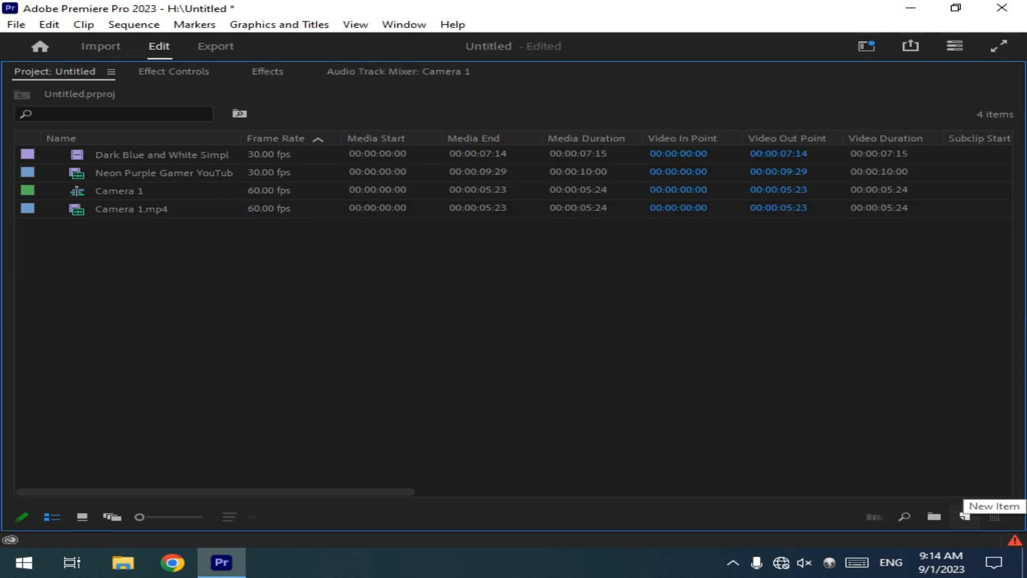
left_click(965, 517)
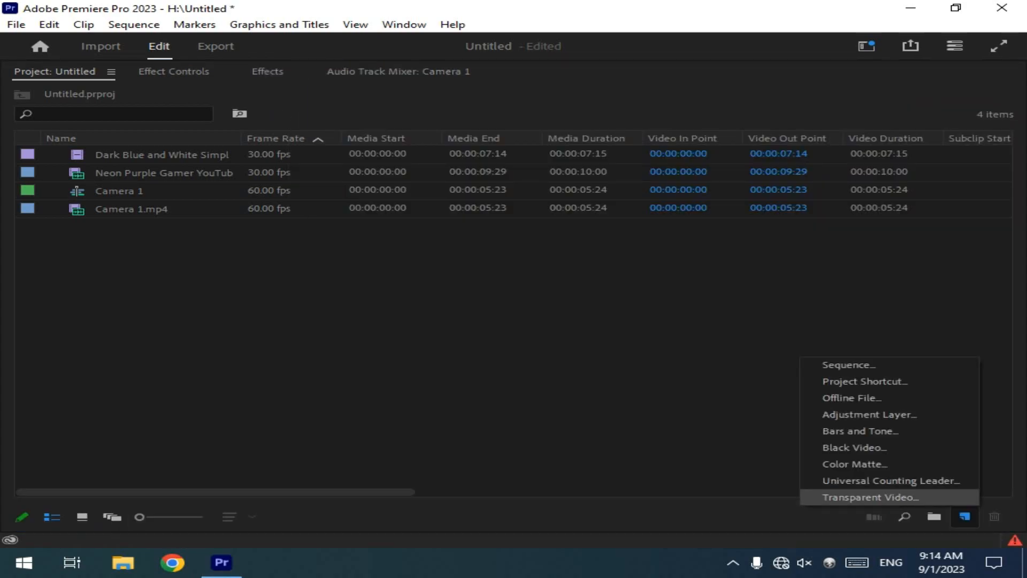
left_click(870, 497)
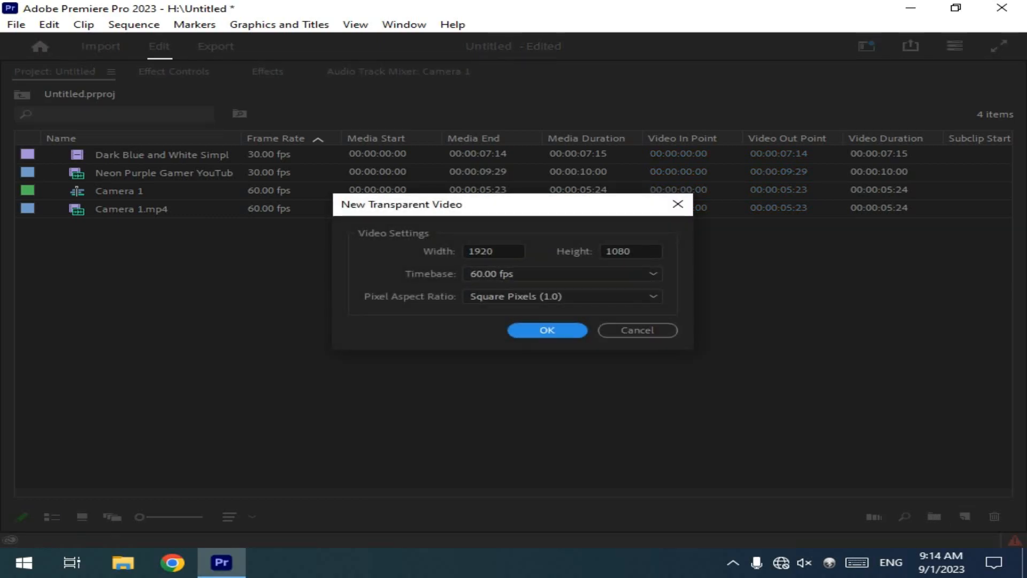
key("Return")
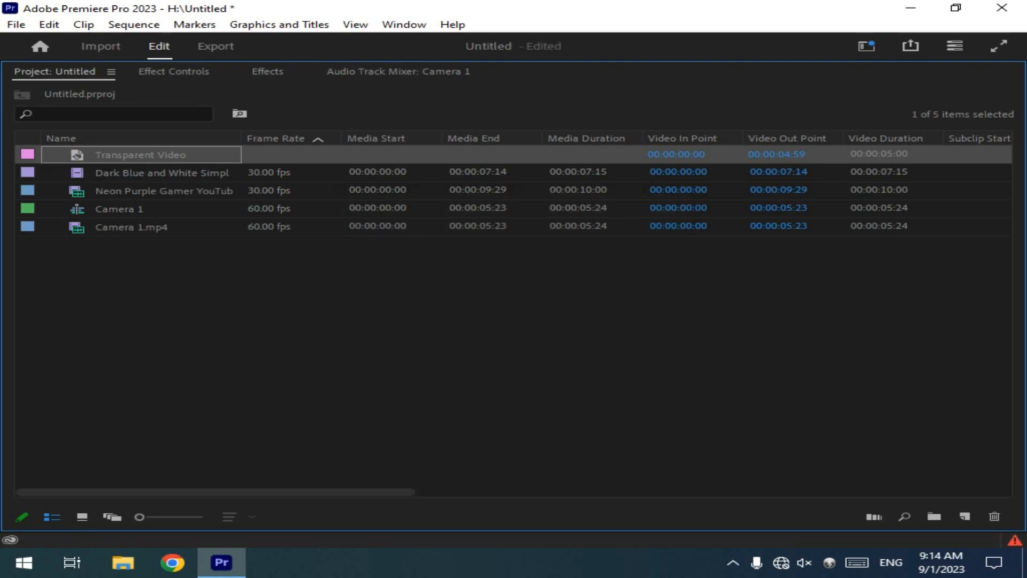
key("grave")
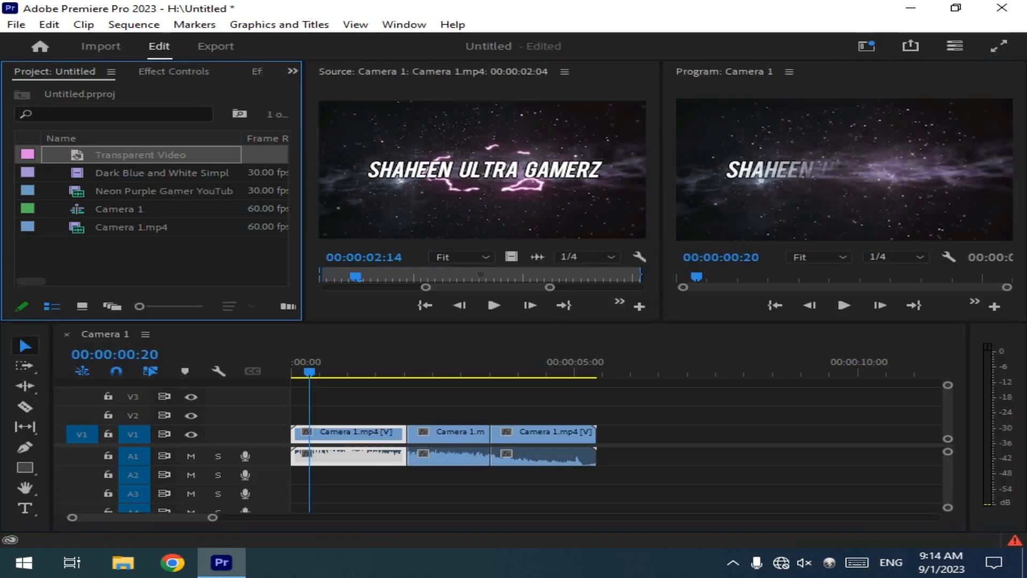
Step: Place Transparent Video at the start of track V3, trim it to the end of the first Camera 1.mp4 segment and preview the section
left_click_drag(141, 155, 298, 397)
left_click_drag(572, 397, 407, 397)
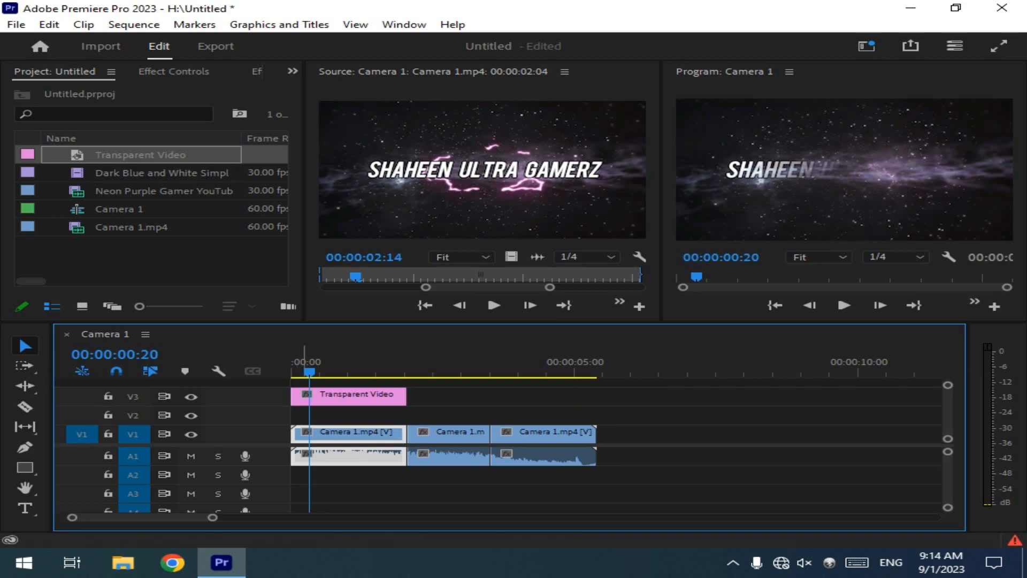
mouse_move(309, 371)
left_mouse_down()
mouse_move(389, 371)
mouse_move(314, 371)
left_mouse_up()
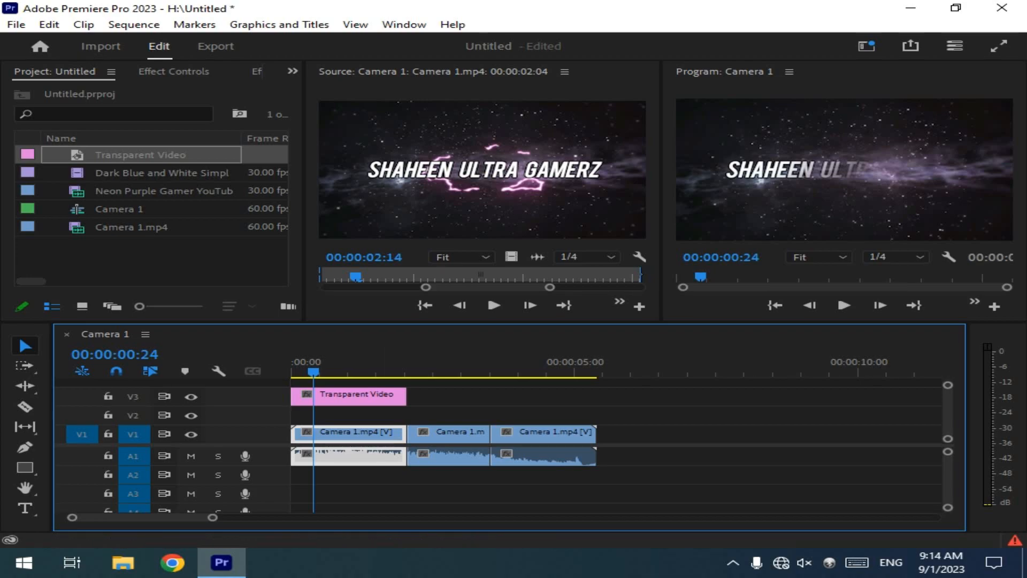
key("space")
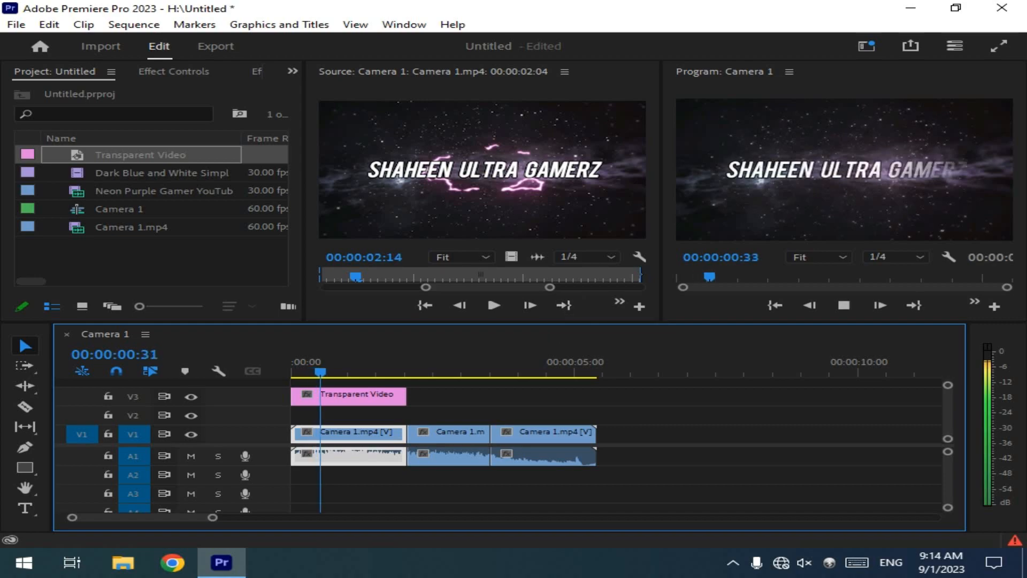
key("space")
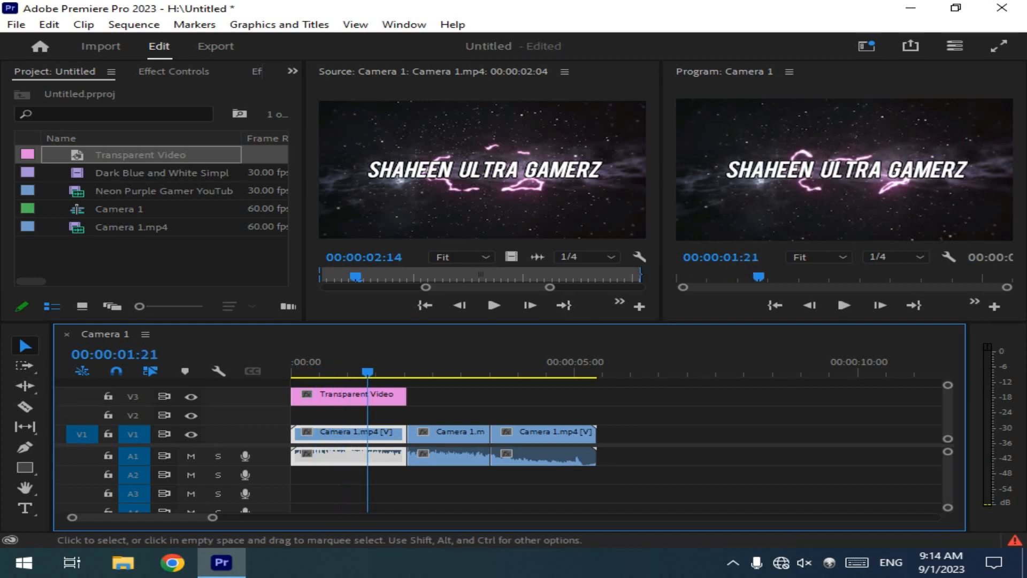
Step: Rename the Transparent Video clip on track V3 to final
left_click(349, 396)
right_click(343, 396)
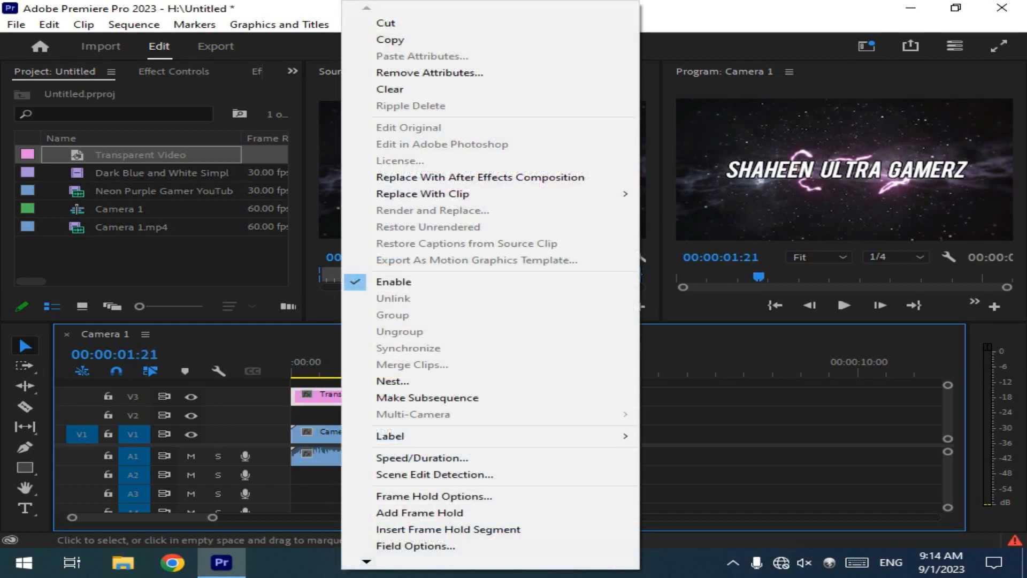
mouse_move(367, 561)
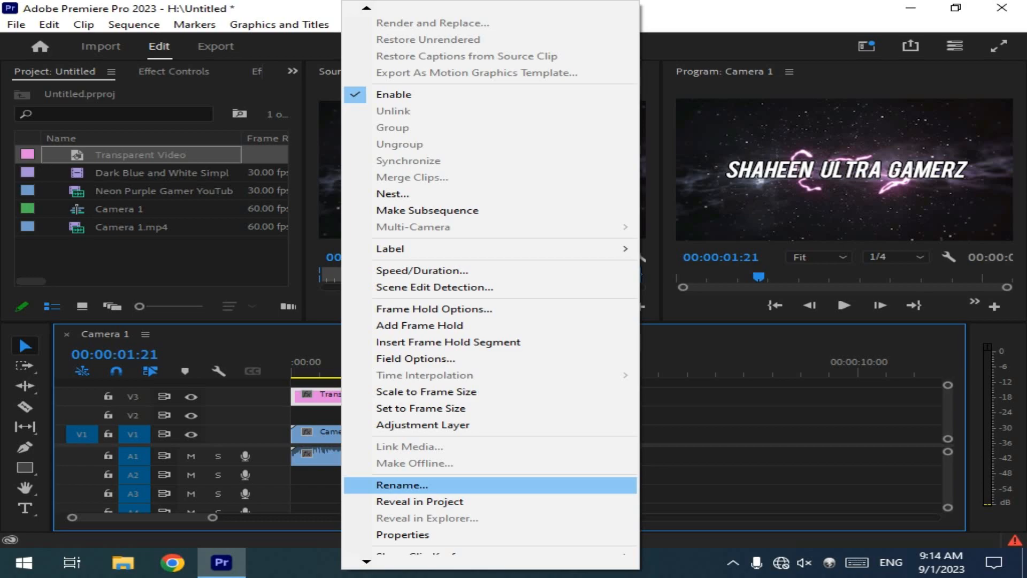
left_click(402, 485)
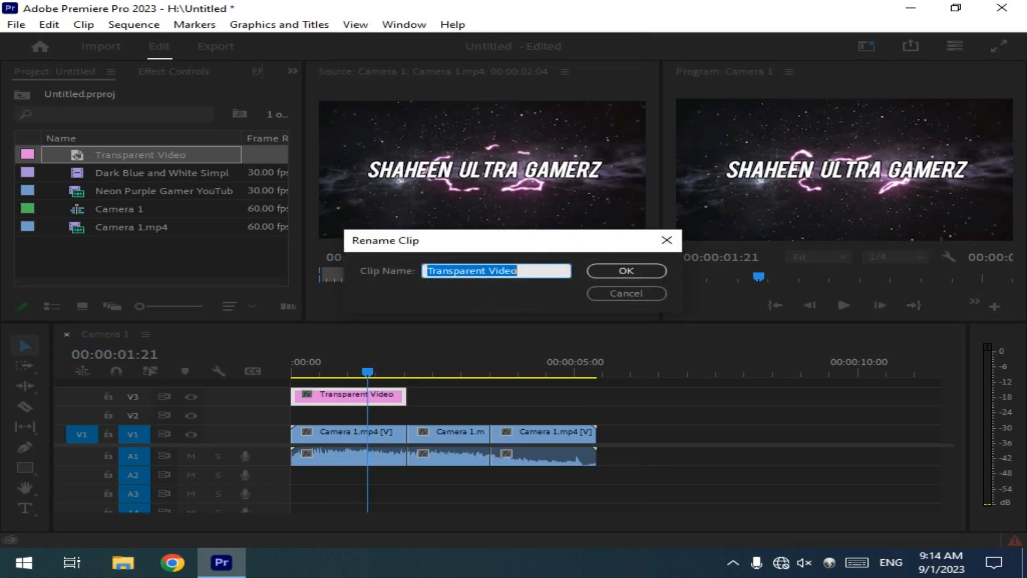
key("BackSpace")
type("fi")
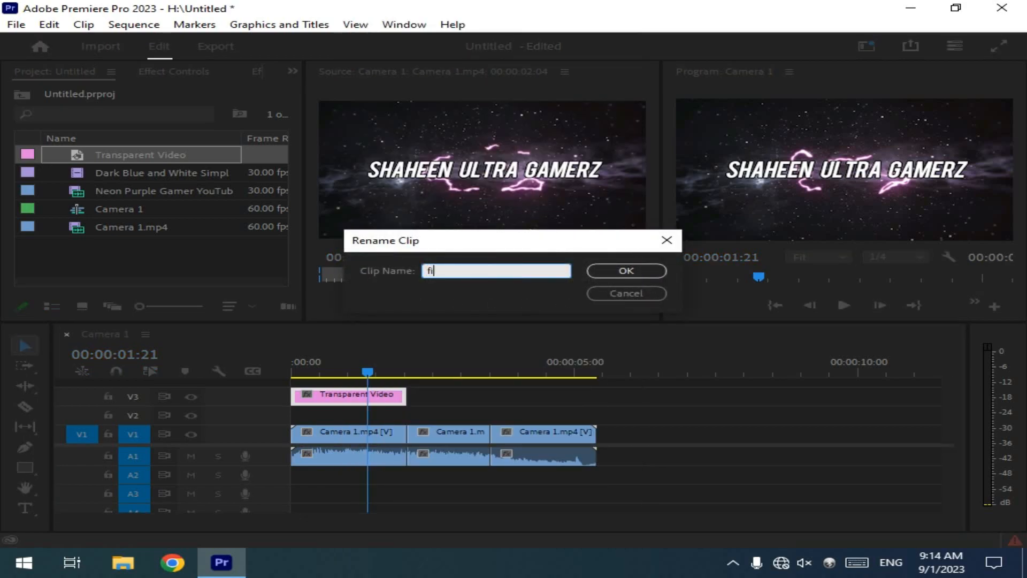
type("nal")
left_click(626, 271)
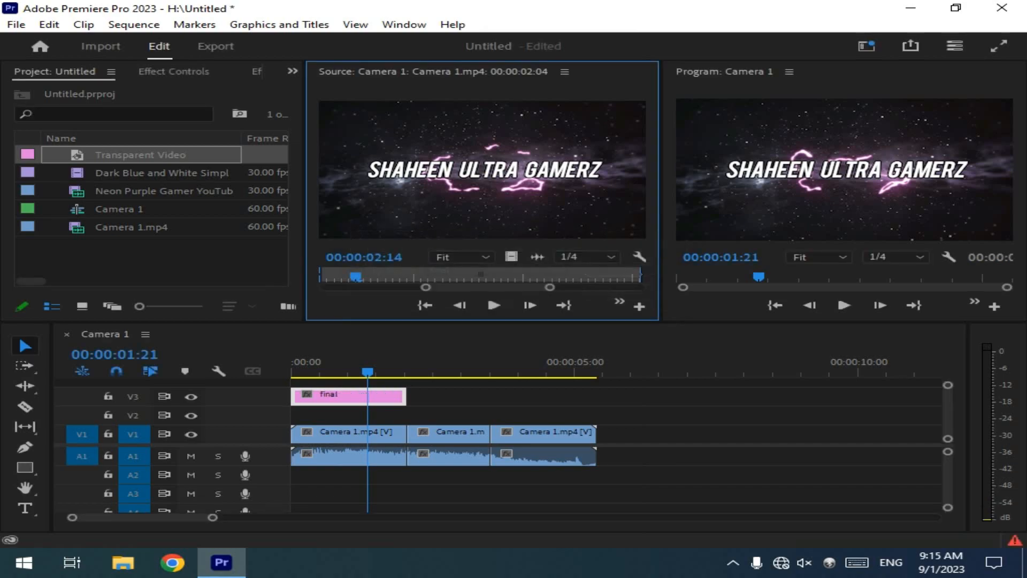
Step: Delete the final clip from track V3 and all three Camera 1.mp4 segments from the sequence
left_click(329, 397)
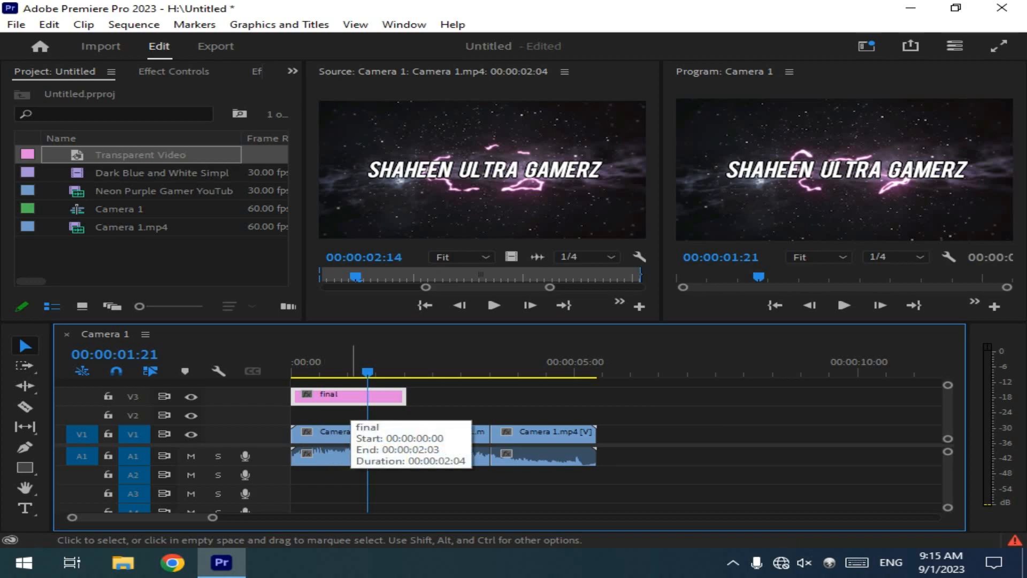
key("Delete")
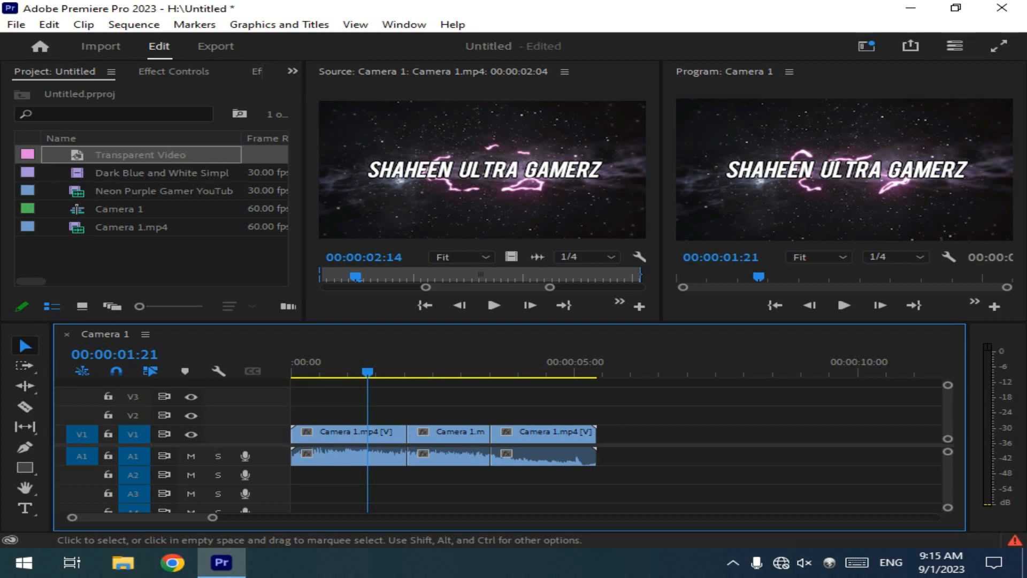
left_click(375, 436)
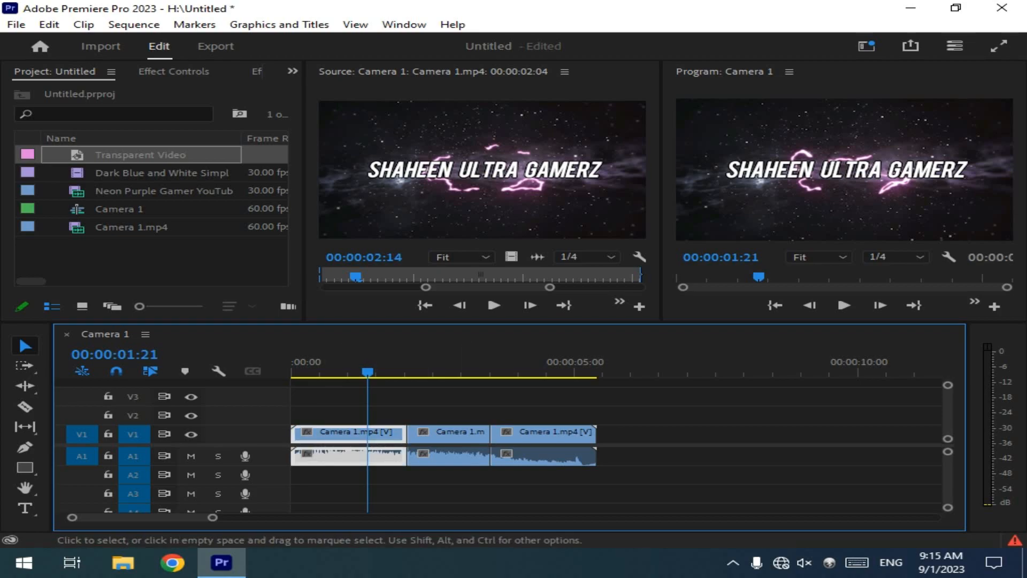
key("Delete")
left_click(434, 435)
key("Delete")
left_click(514, 436)
key("Delete")
Step: Place Neon Purple Gamer YouTube Outro End Screen.mp4 at the start of track V1 and move the playhead to 00:00:00:29
double_click(77, 191)
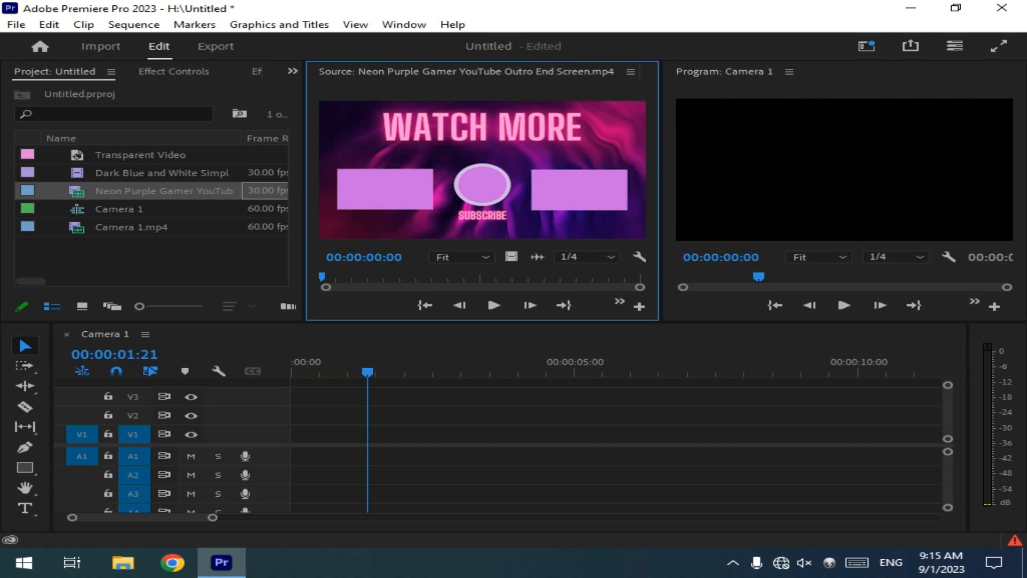
left_click_drag(476, 182, 397, 416)
left_click_drag(310, 436, 295, 436)
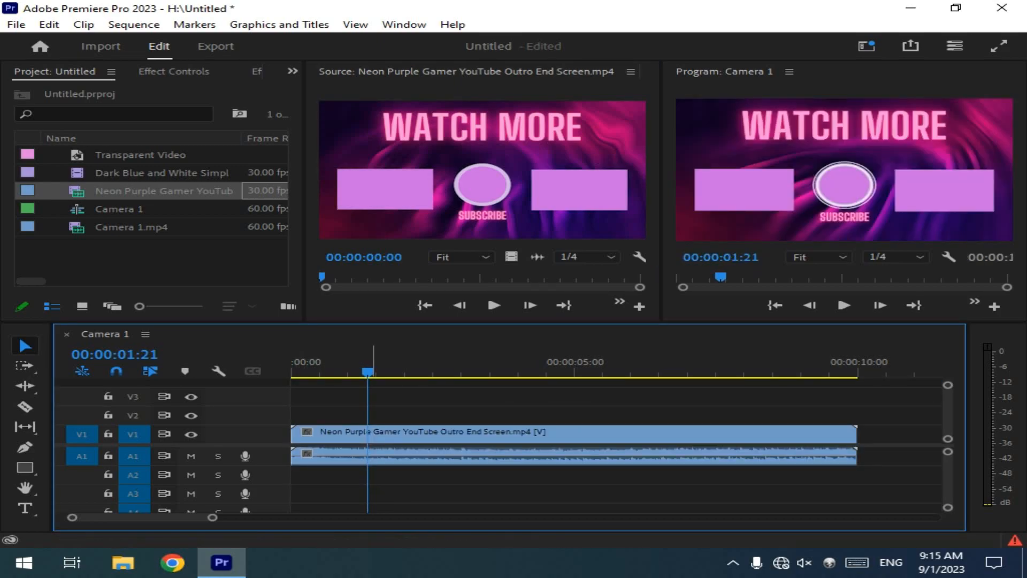
left_click_drag(368, 372, 319, 372)
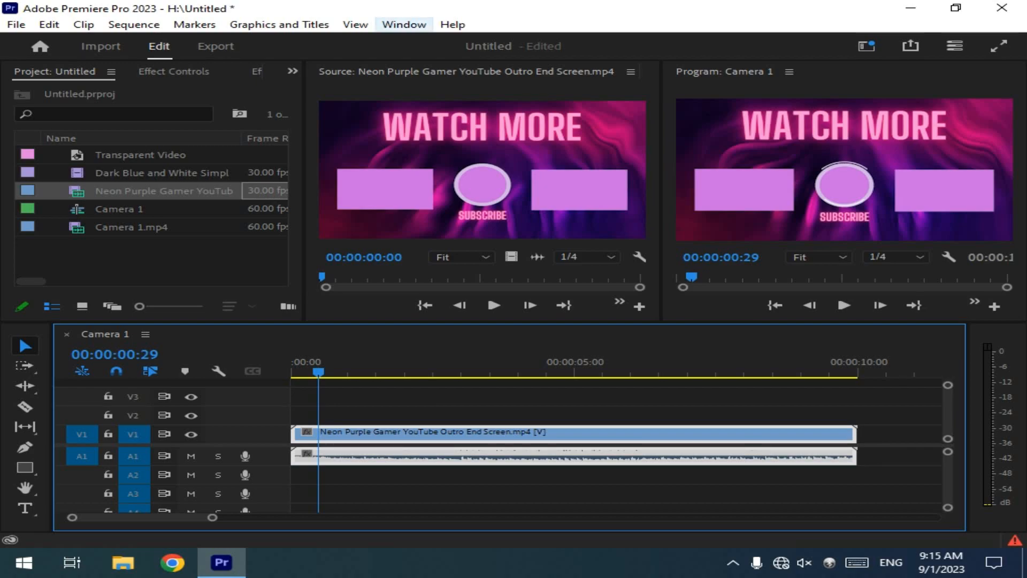
Step: Switch to the Captions and Graphics workspace
left_click(404, 24)
mouse_move(501, 37)
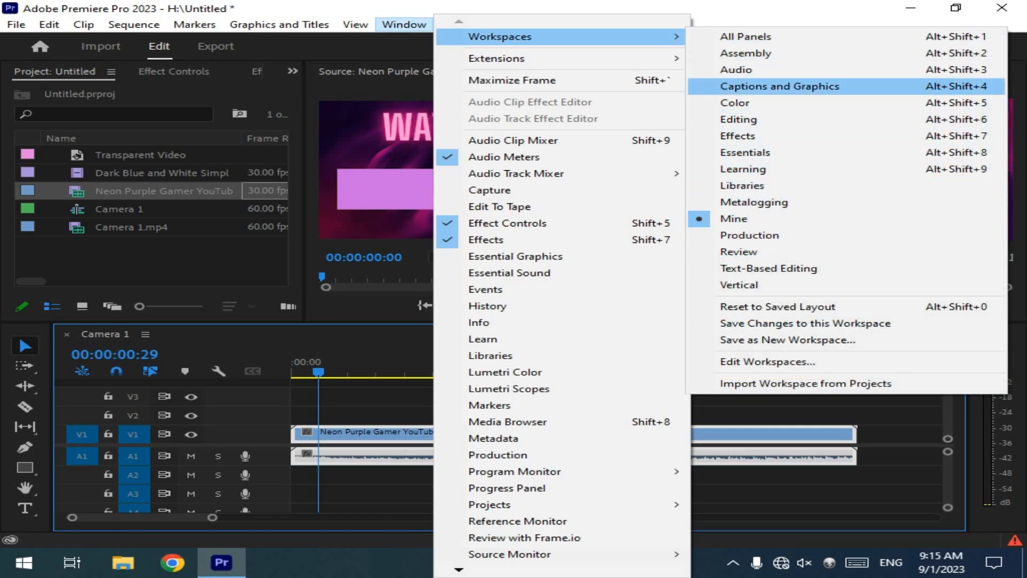
left_click(780, 86)
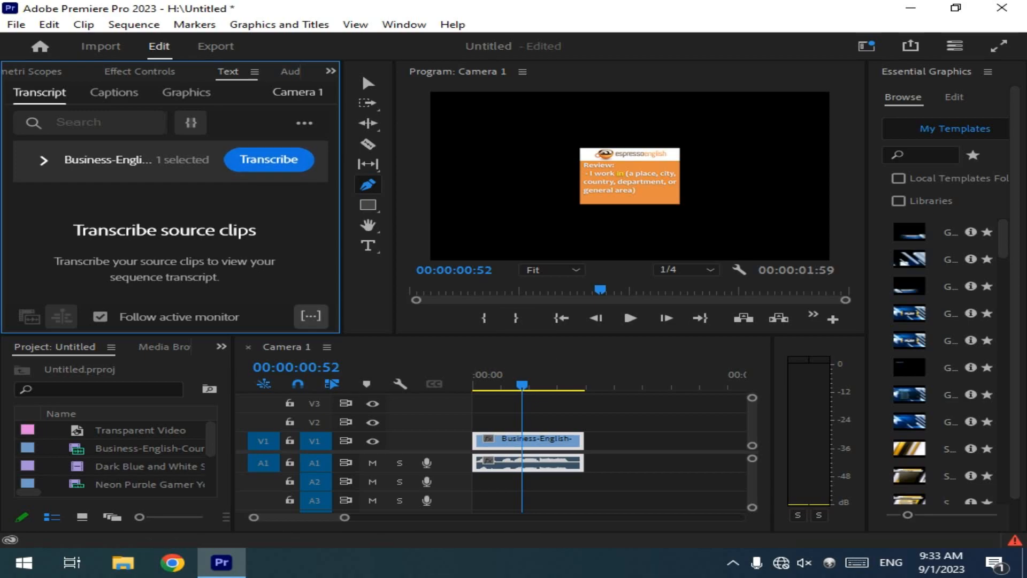
Step: Start creating captions from the transcript, with speaker labeling set to No, don't separate speakers
left_click(114, 93)
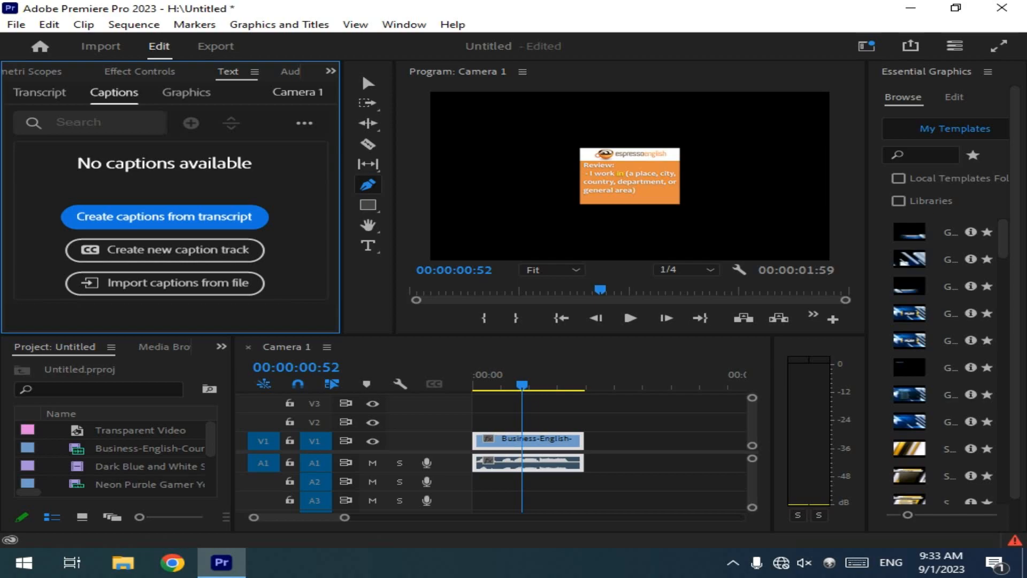
left_click(164, 216)
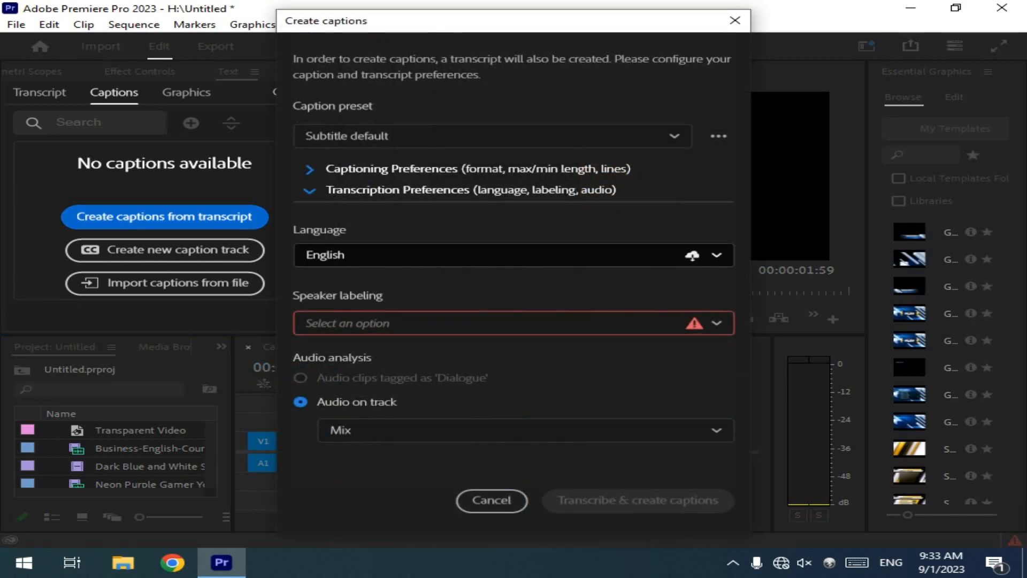
left_click(513, 323)
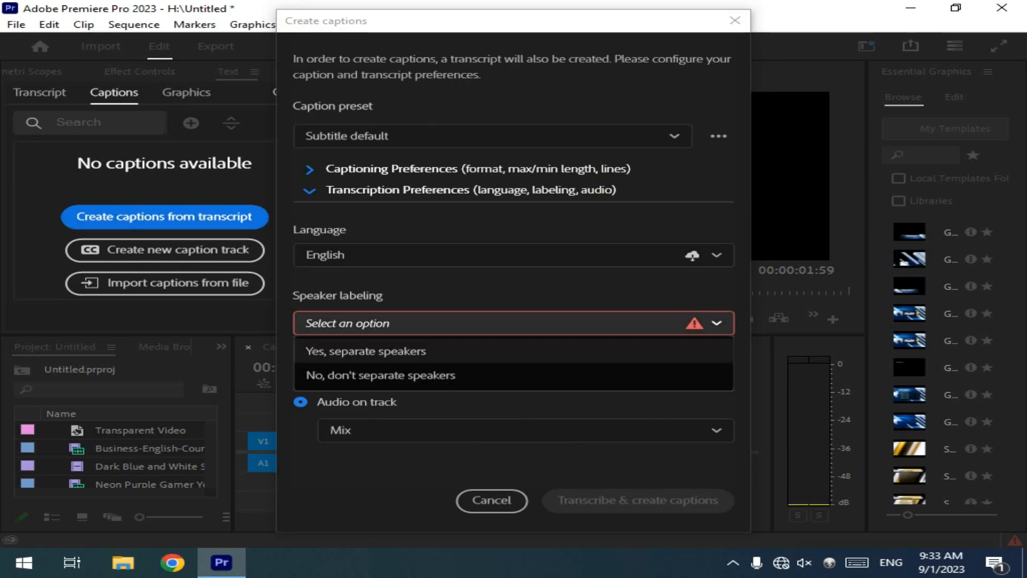
left_click(380, 376)
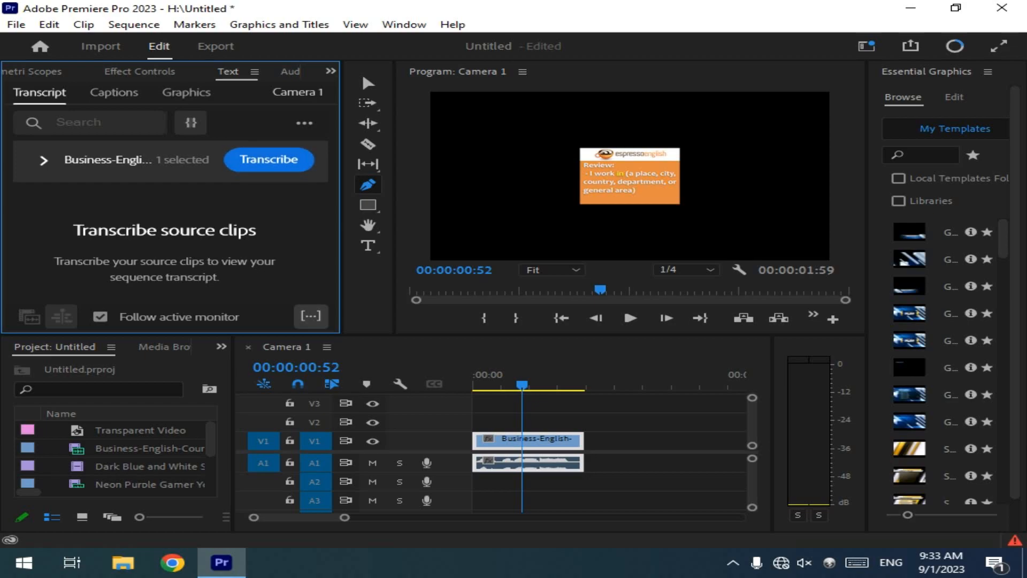
Step: Examine the additional caption actions and preferences, including export and spell check, without changing them
left_click(114, 92)
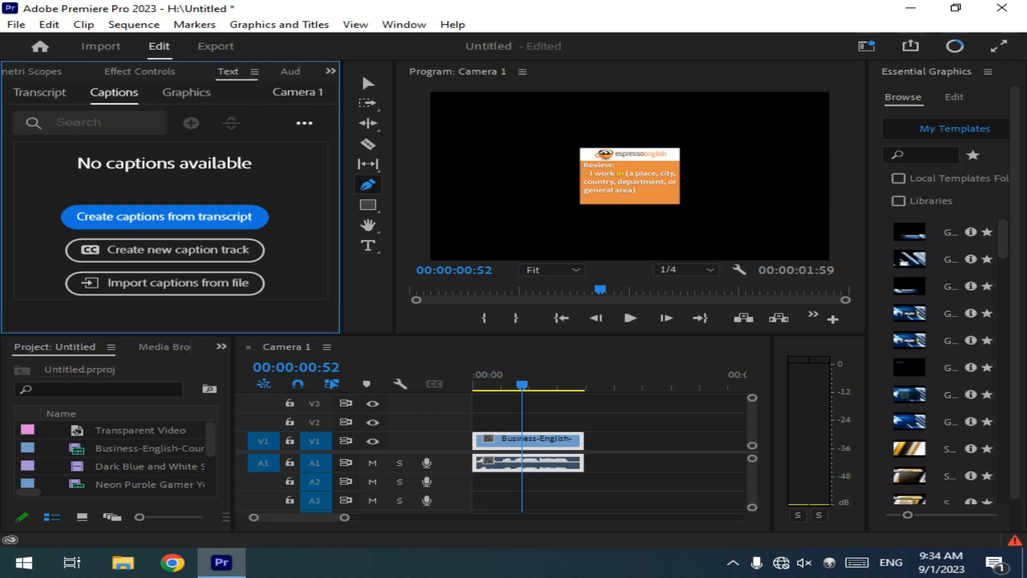
left_click(304, 123)
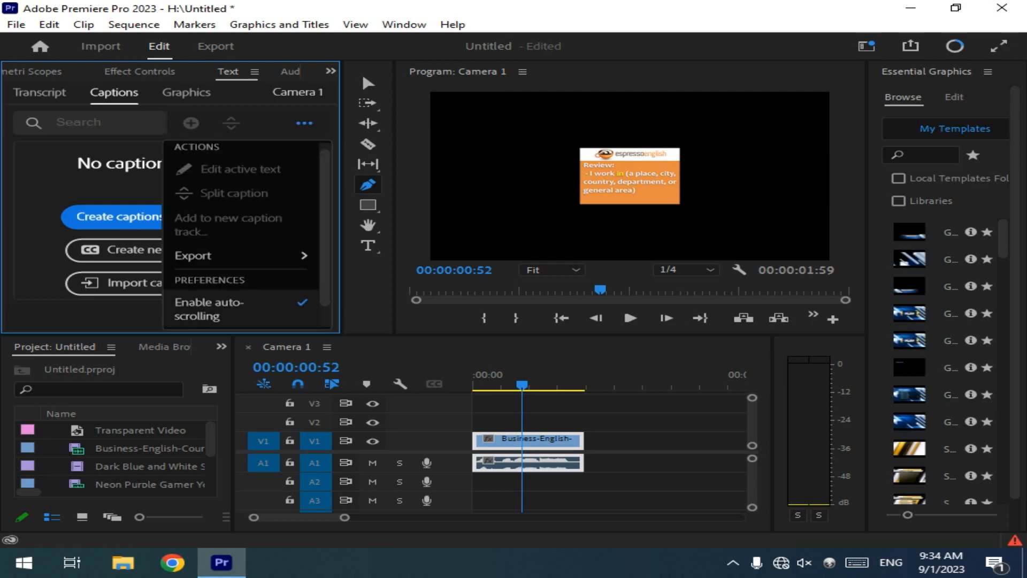
left_click_drag(325, 230, 325, 251)
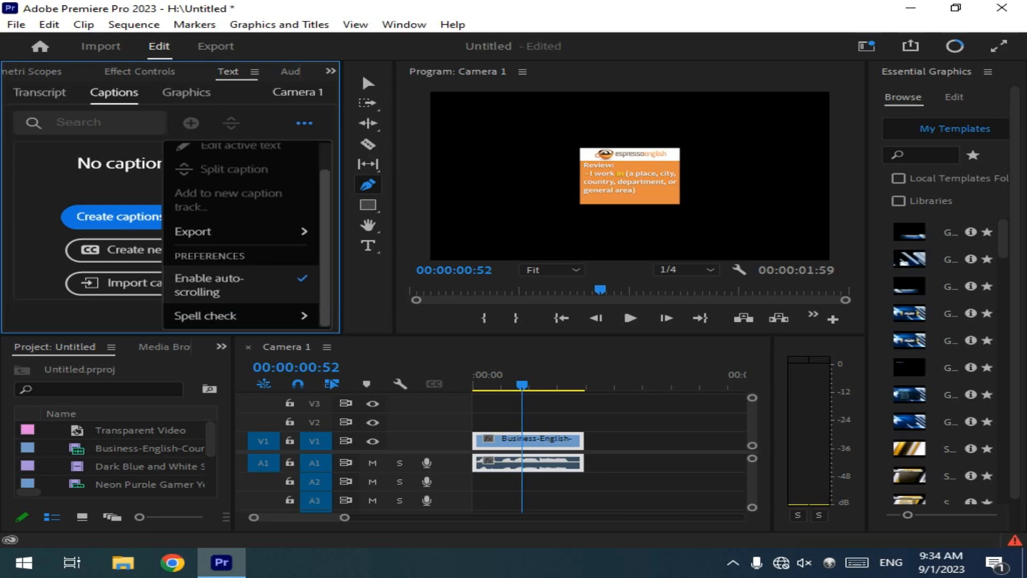
scroll(241, 272, "up", 1)
scroll(241, 253, "up", 1)
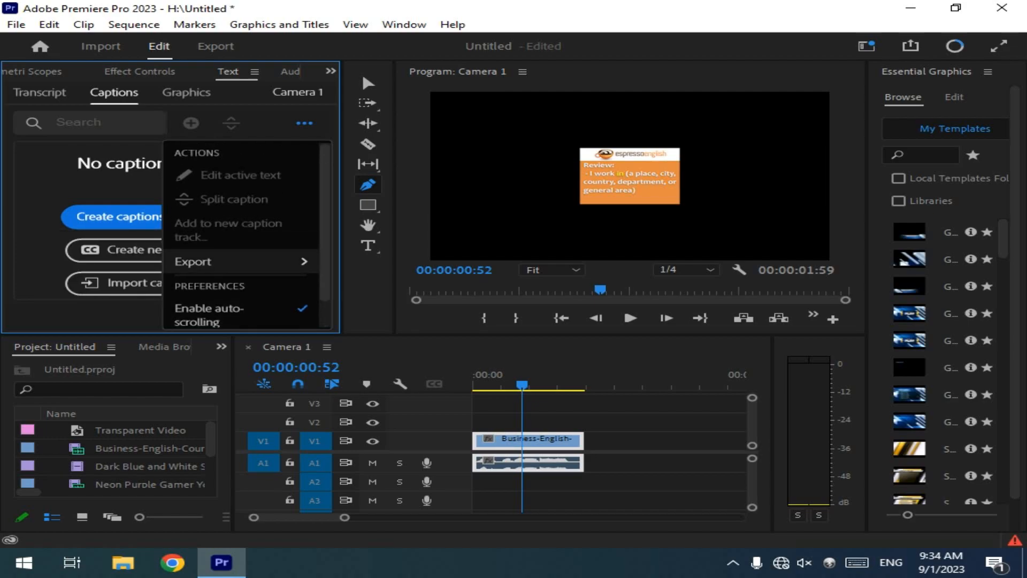
key("Escape")
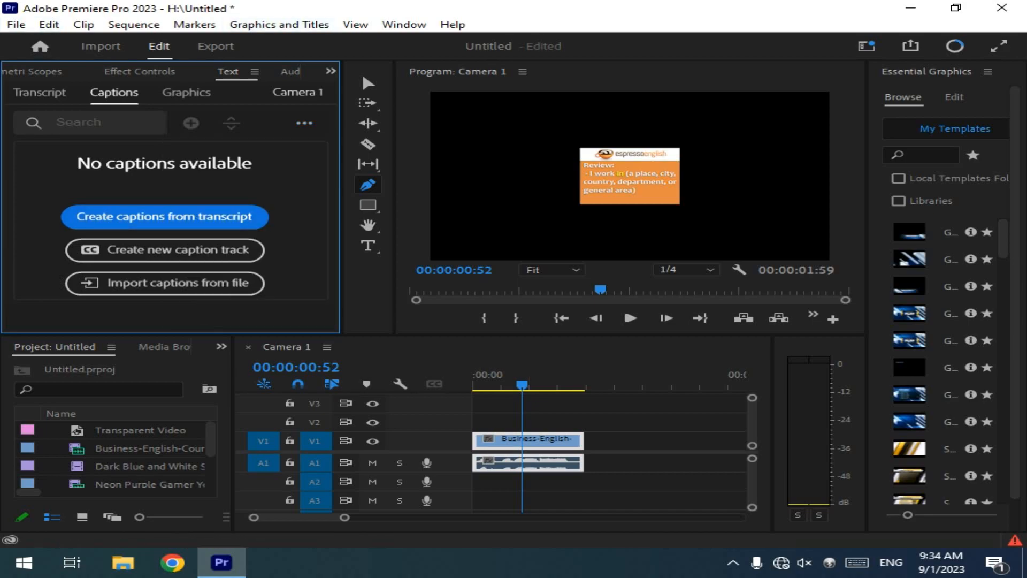
Step: Delete the Business-English clip from tracks V1 and A1 with the Selection tool
left_click(369, 83)
left_click(559, 442)
key("Delete")
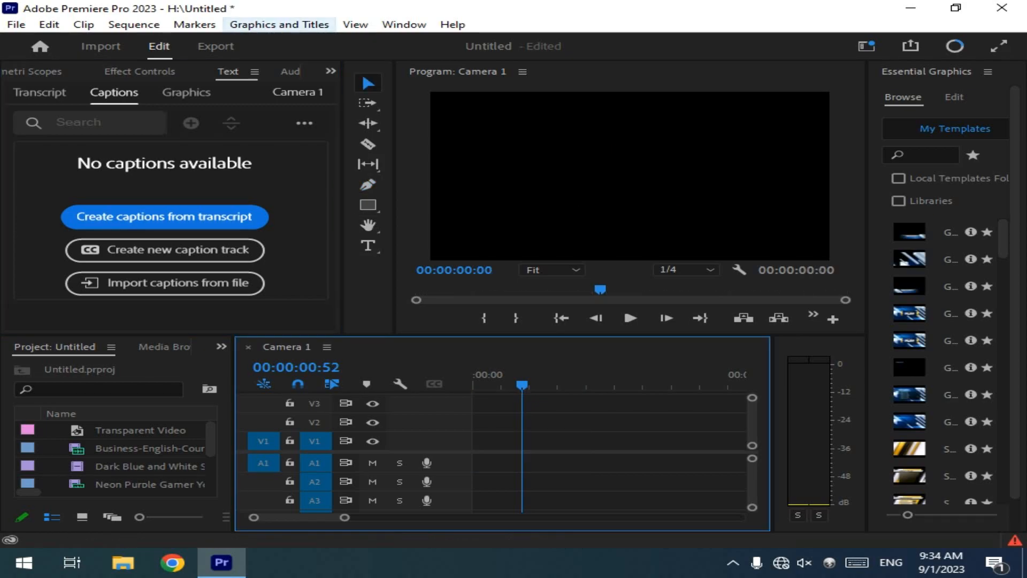
Step: Switch to the Color workspace and return to the Captions and Graphics workspace
left_click(404, 24)
mouse_move(500, 37)
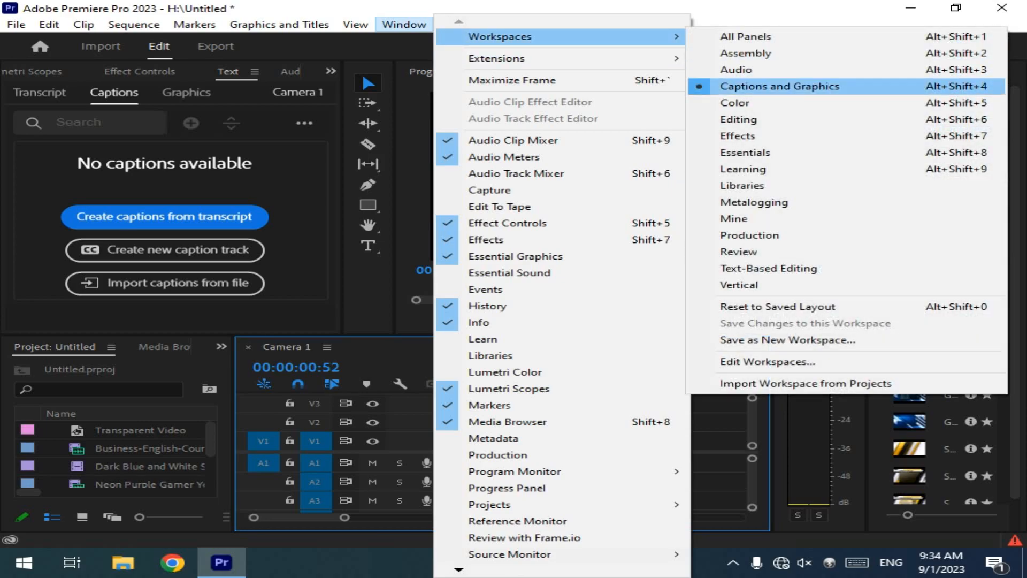
left_click(749, 103)
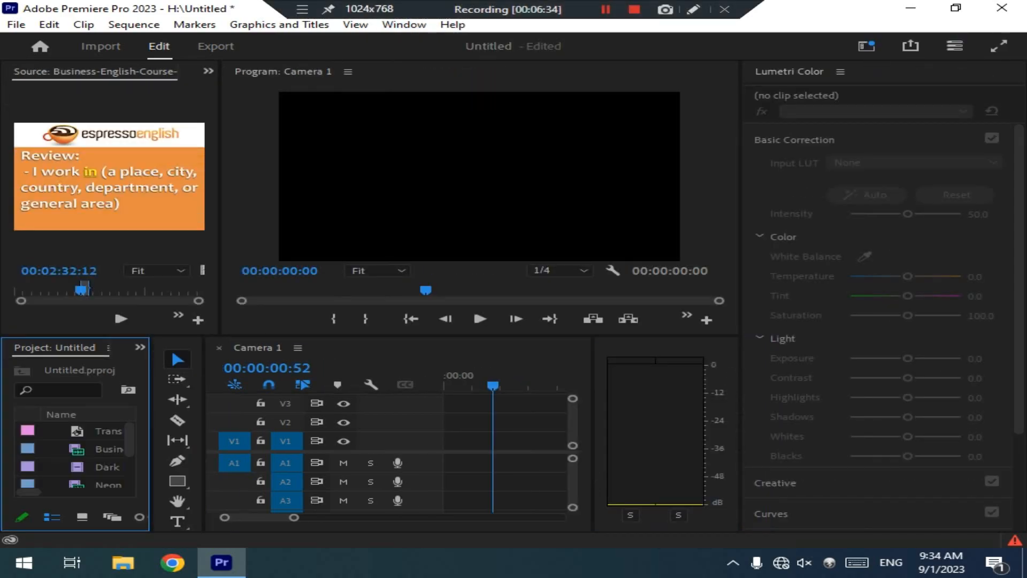
left_click(404, 24)
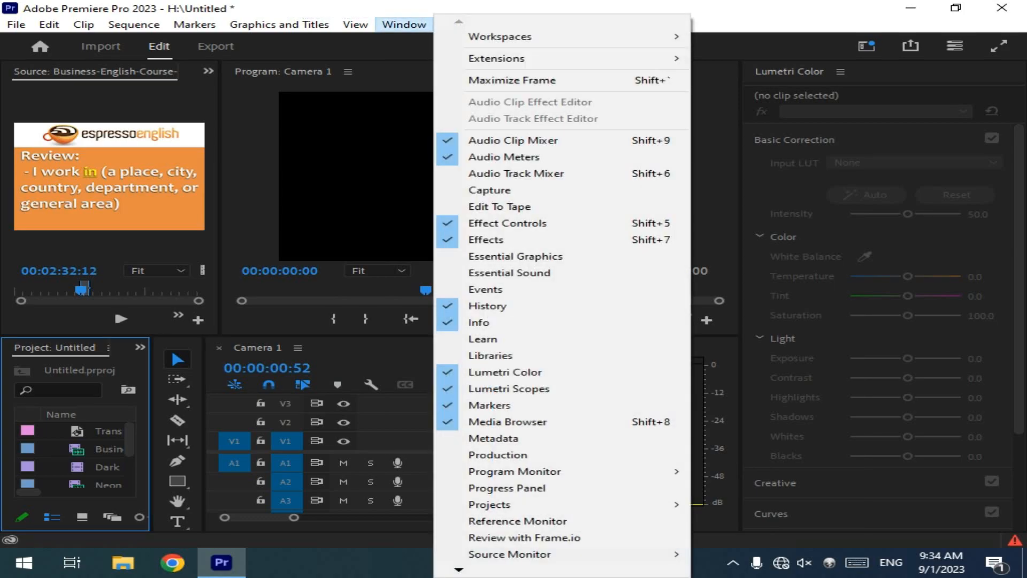
mouse_move(500, 36)
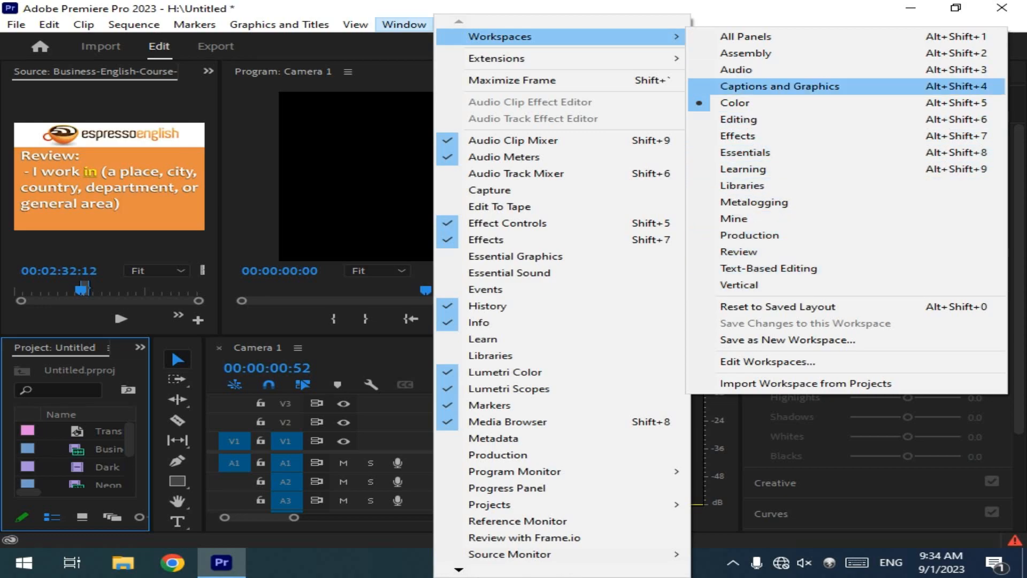
left_click(780, 86)
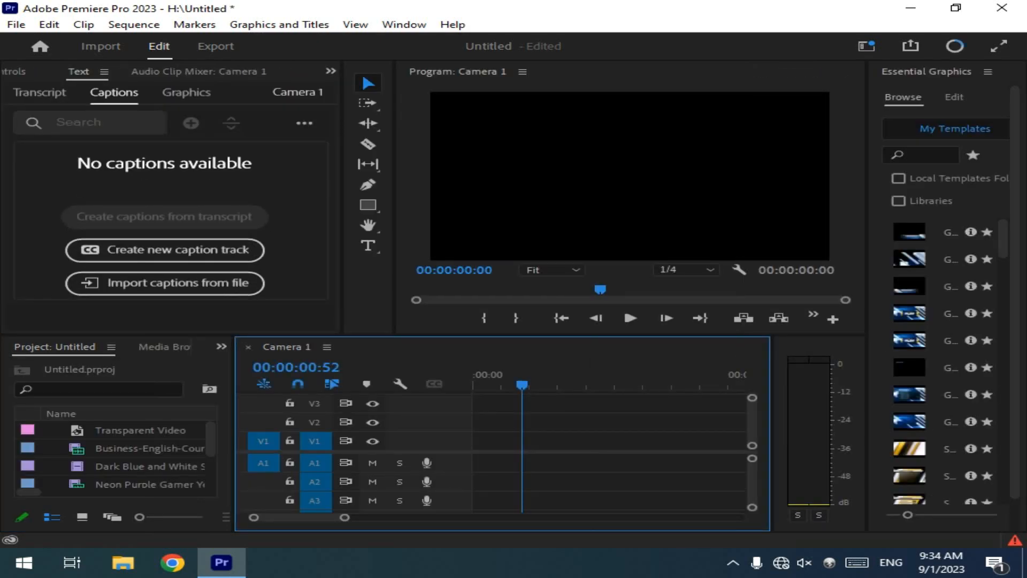
Step: Place the Gaming Transition template on track V2 at 00:00:00:52 and render its section for preview
left_click(910, 260)
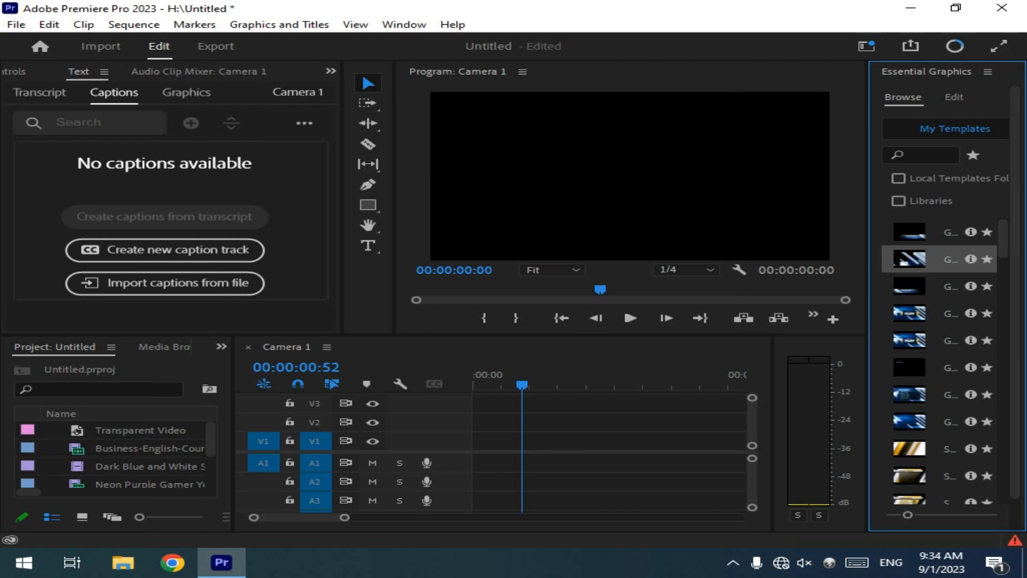
left_click_drag(911, 260, 534, 422)
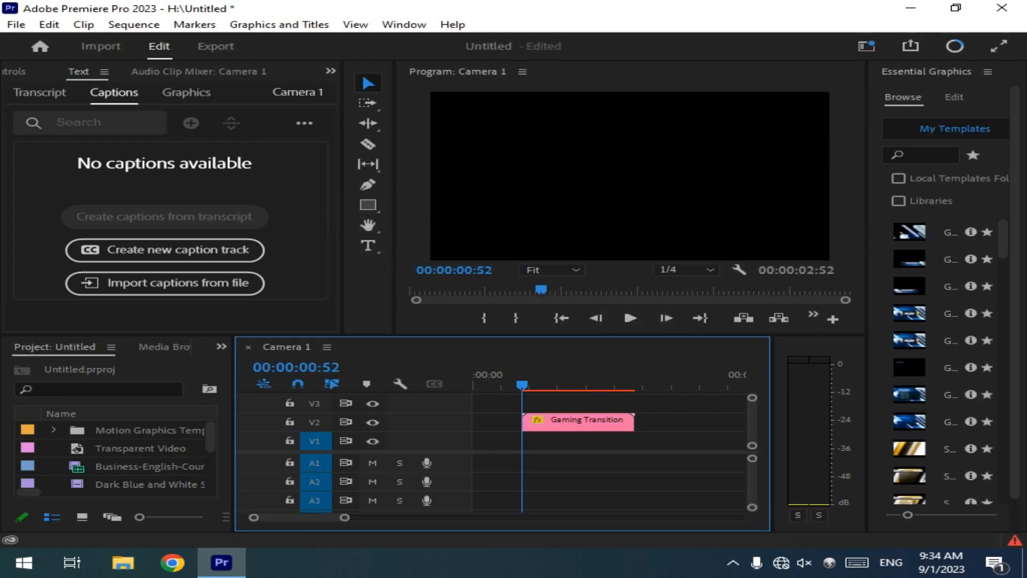
key("space")
key("space")
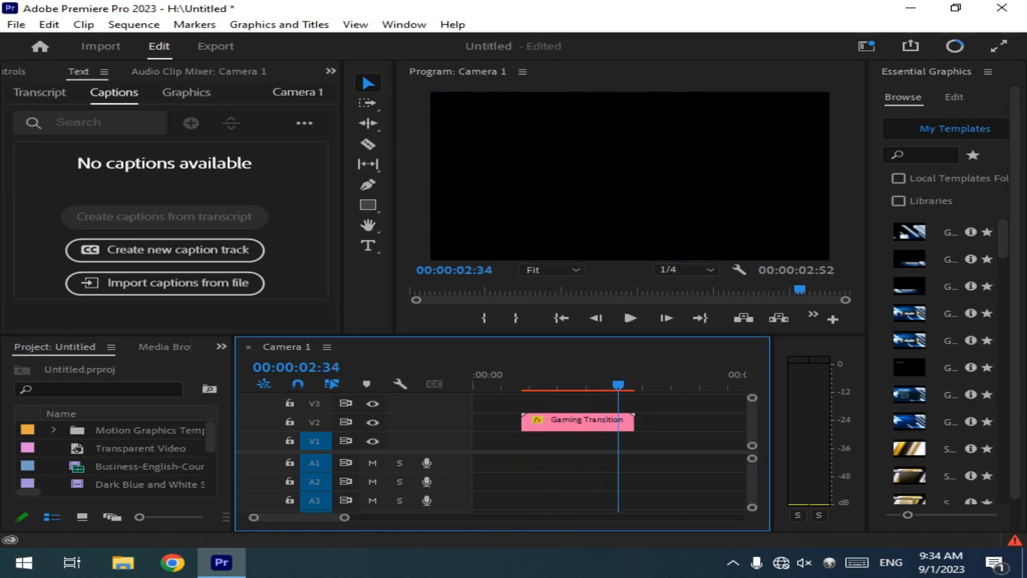
left_click_drag(618, 384, 571, 384)
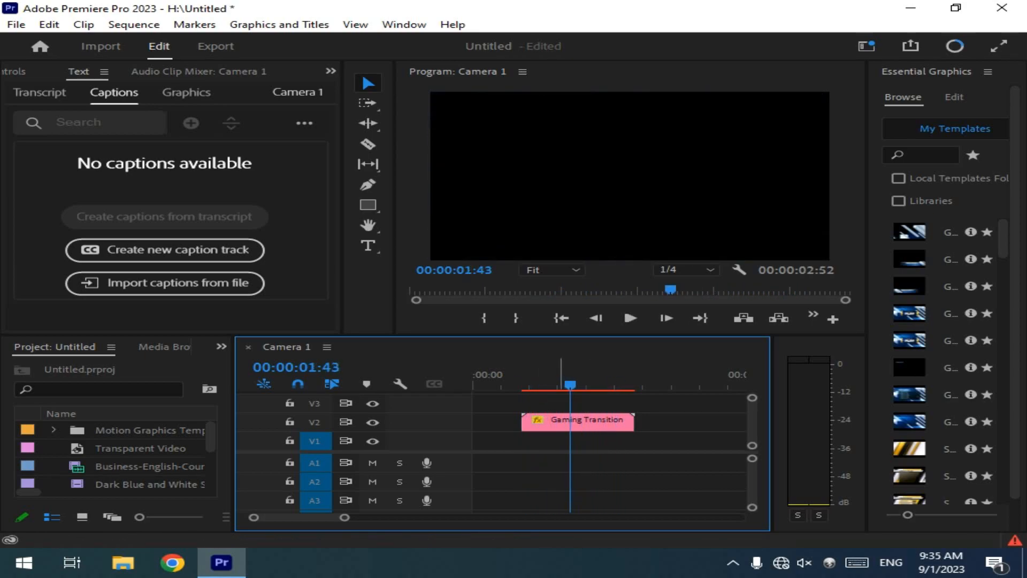
key("Return")
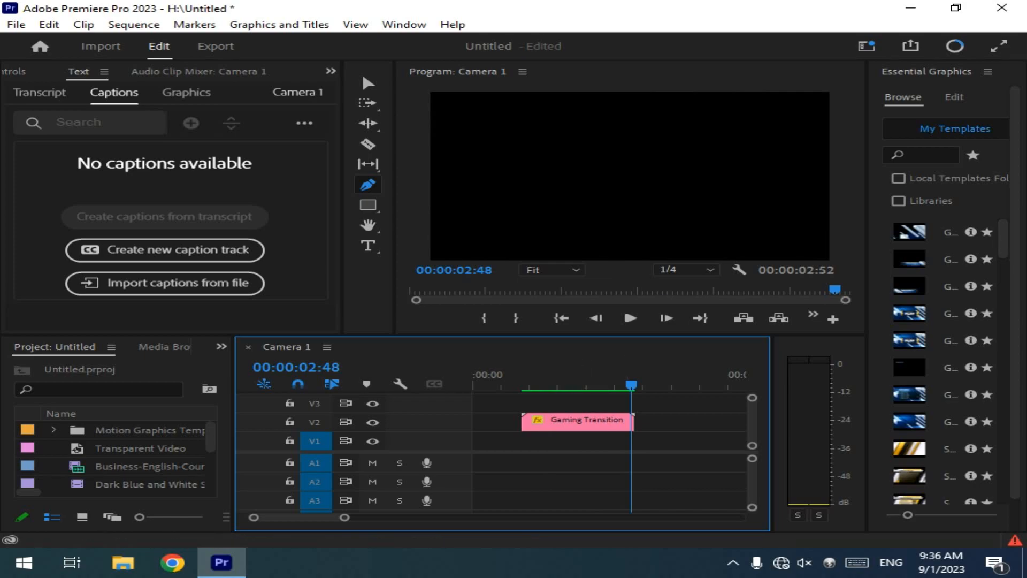
Step: Widen the Essential Graphics area for larger template previews and return to the Selection tool
left_click_drag(867, 297, 741, 297)
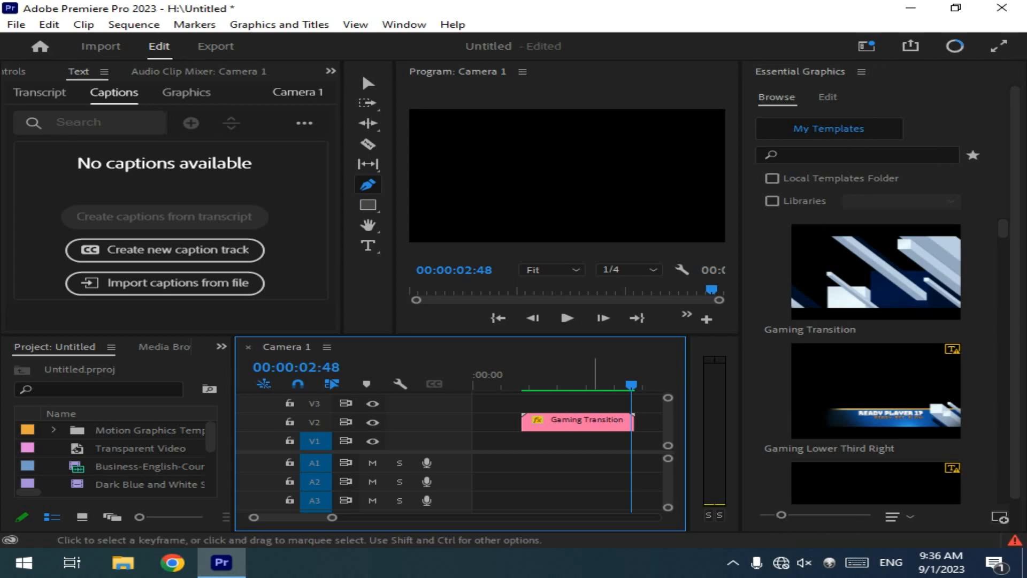
left_click(368, 83)
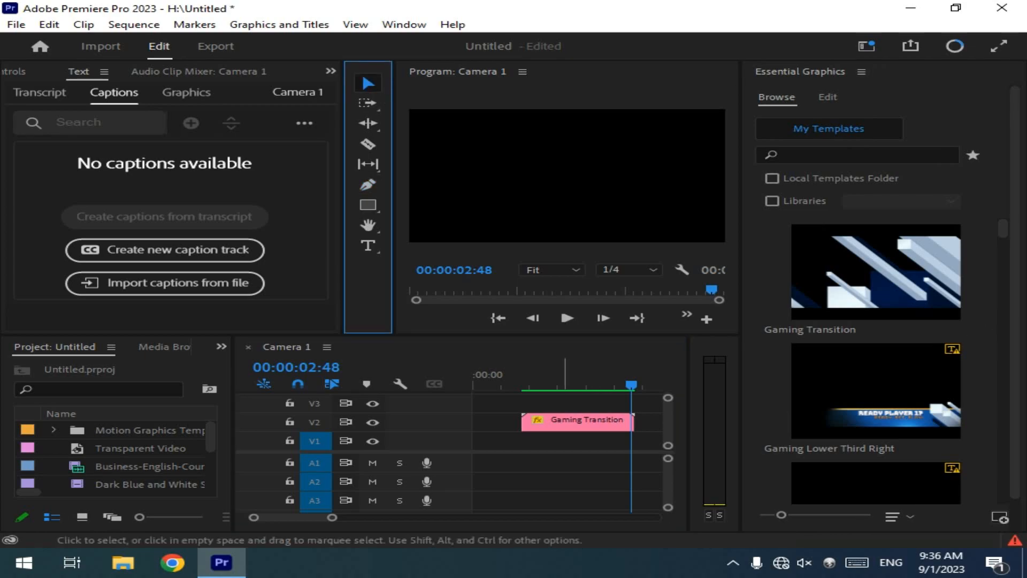
Step: Turn on Horizontal Flip for the Gaming Transition clip on track V2 and move the playhead to 00:00:01:44
left_click(557, 421)
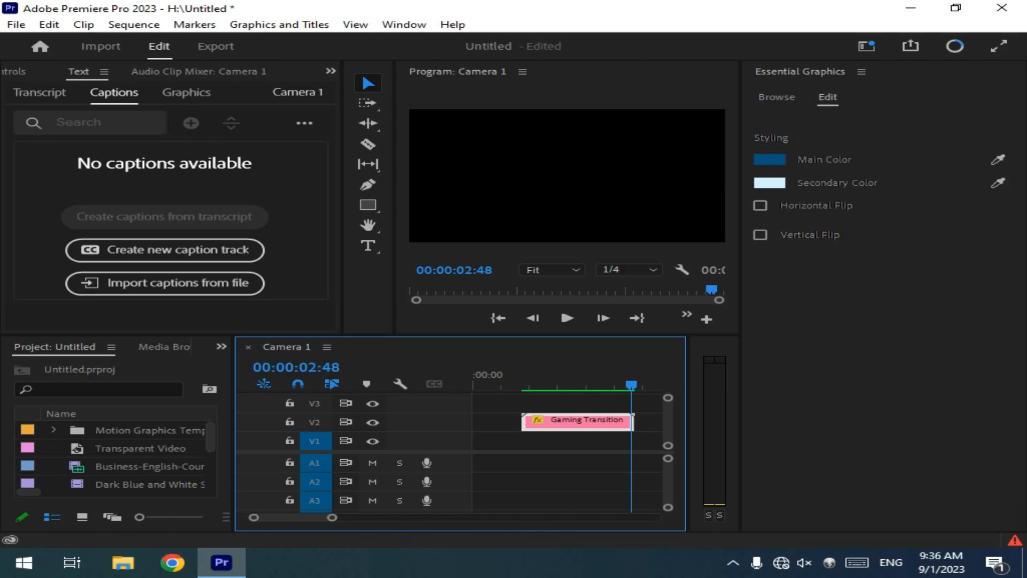
left_click(761, 206)
mouse_move(633, 385)
left_mouse_down()
mouse_move(584, 385)
mouse_move(651, 385)
left_mouse_up()
left_click(760, 205)
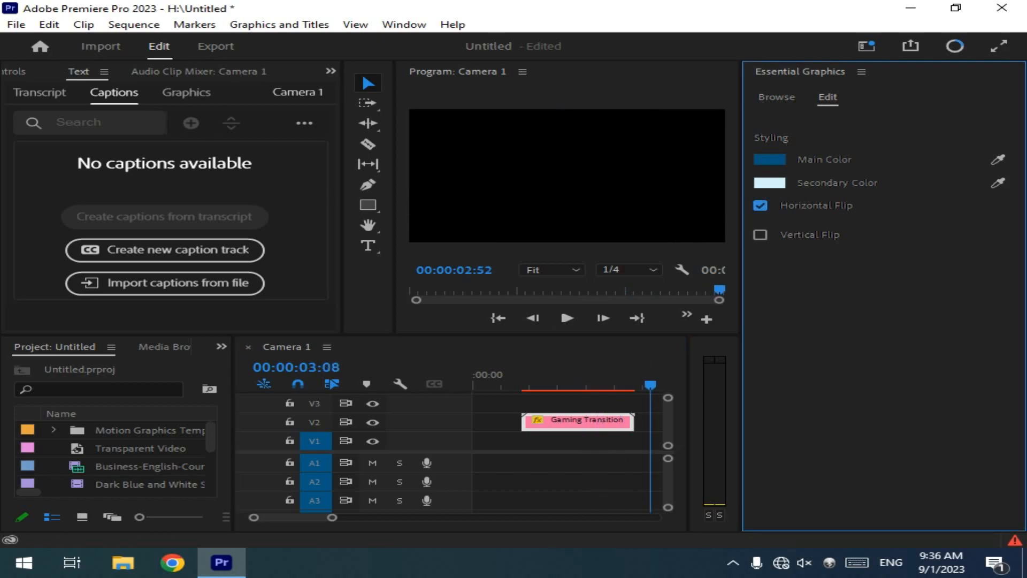
left_click_drag(651, 385, 572, 384)
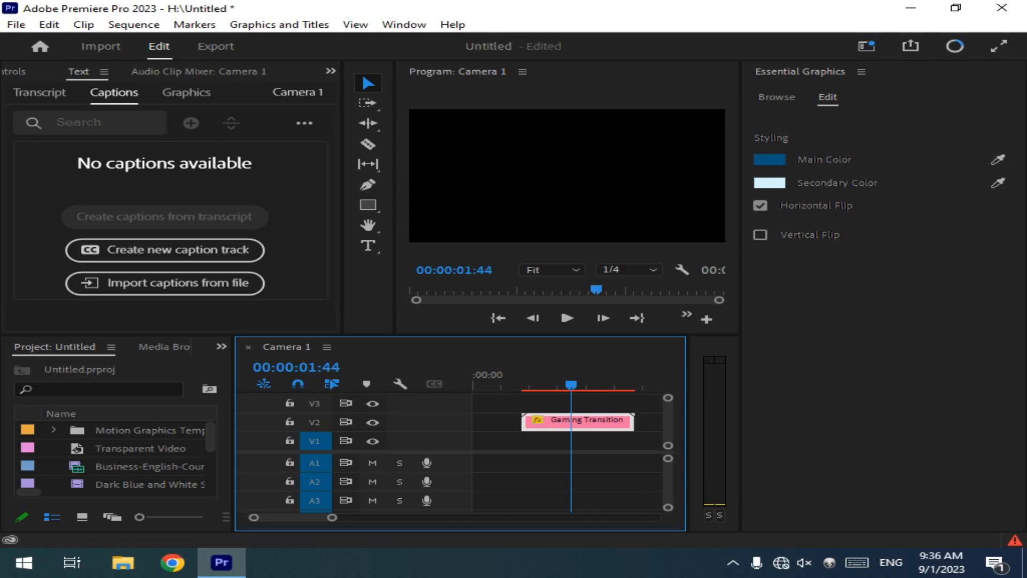
Step: Set the Gaming Transition's Main Color to green 598406 and play the recoloured section, stopping at 00:00:02:41
left_click(770, 159)
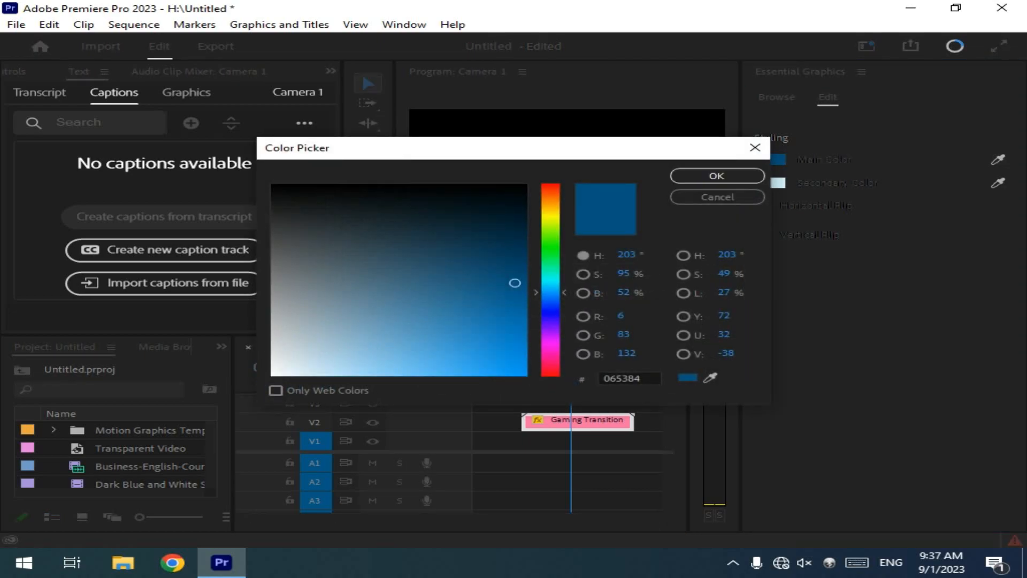
left_click(551, 227)
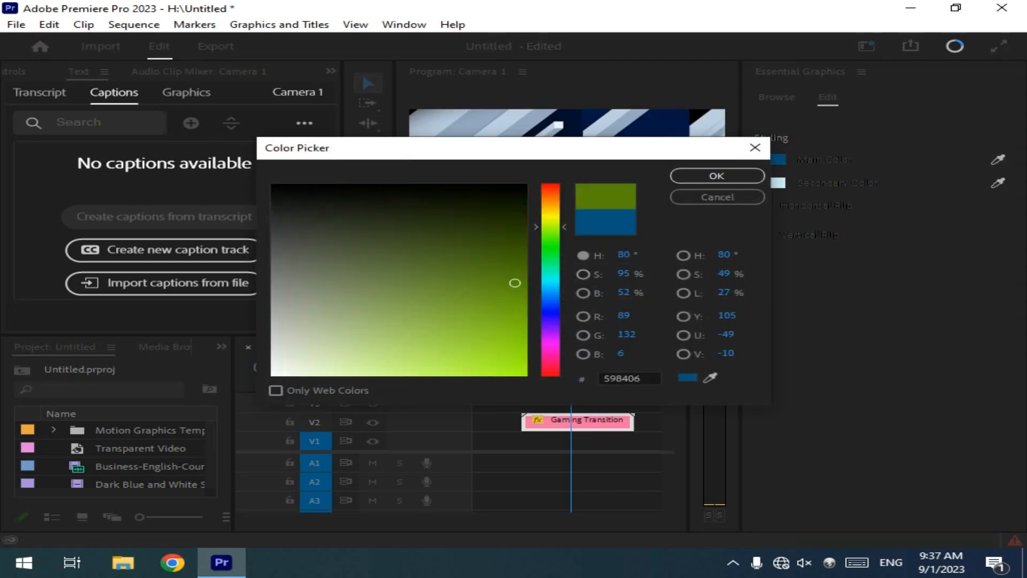
left_click(717, 175)
key("space")
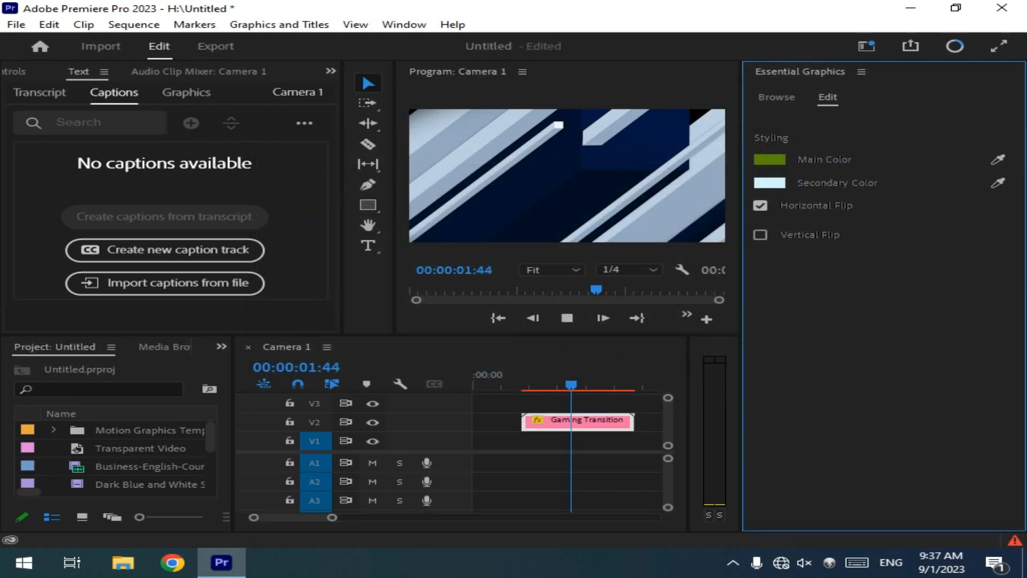
left_click(572, 384)
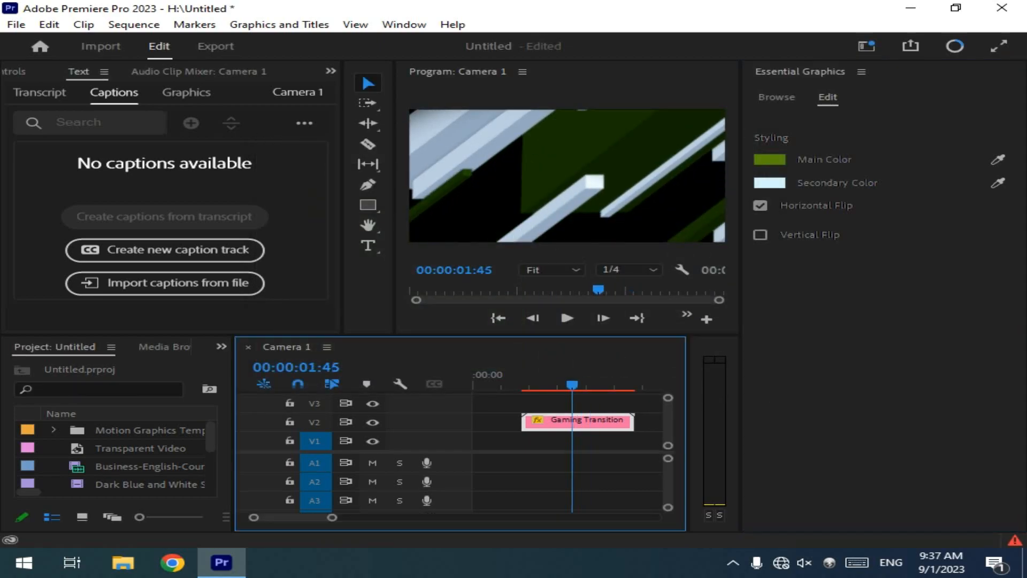
key("space")
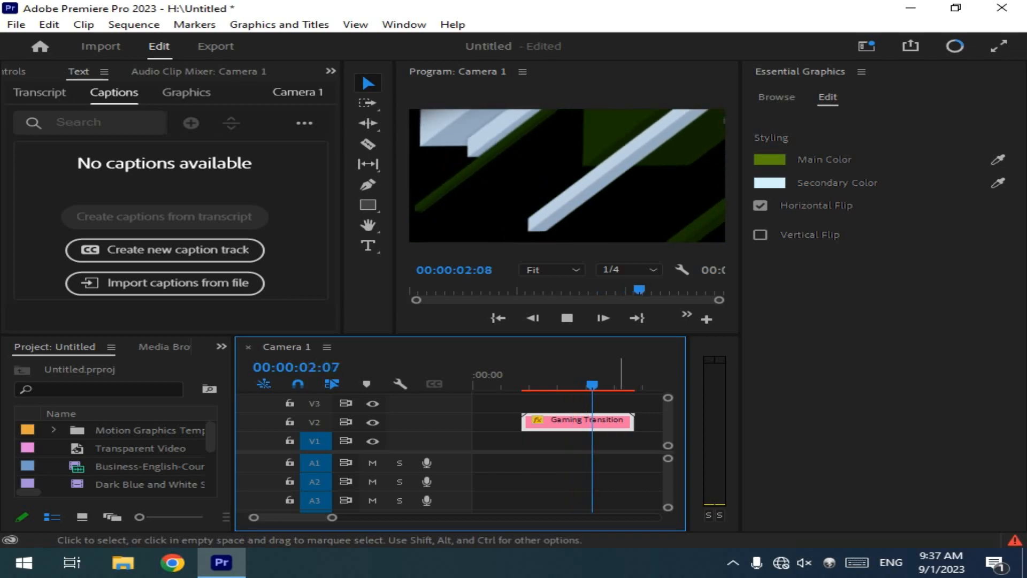
key("space")
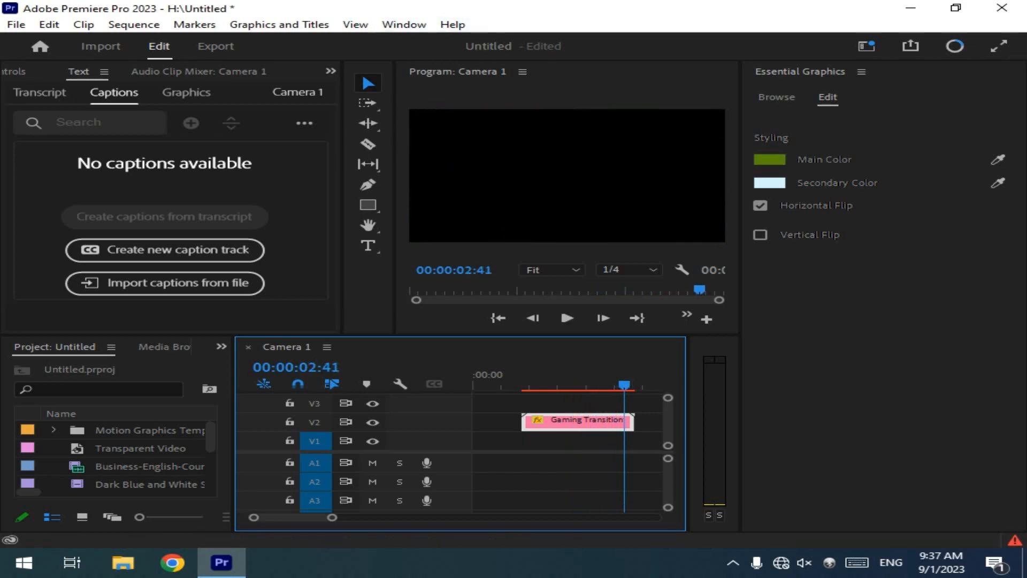
Step: Delete the Gaming Transition clip from track V2 and switch to the Color workspace
key("Delete")
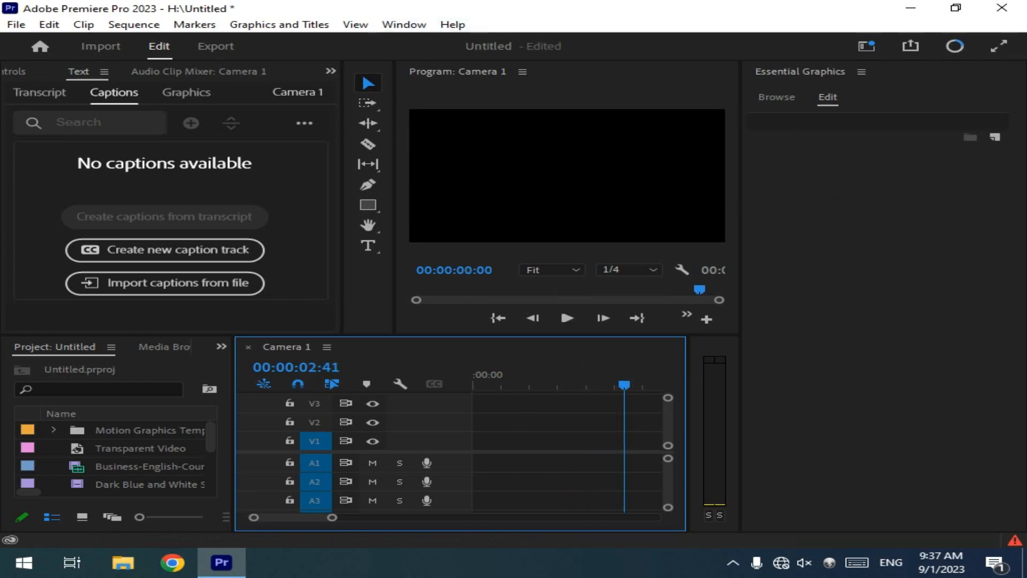
left_click(404, 25)
mouse_move(501, 36)
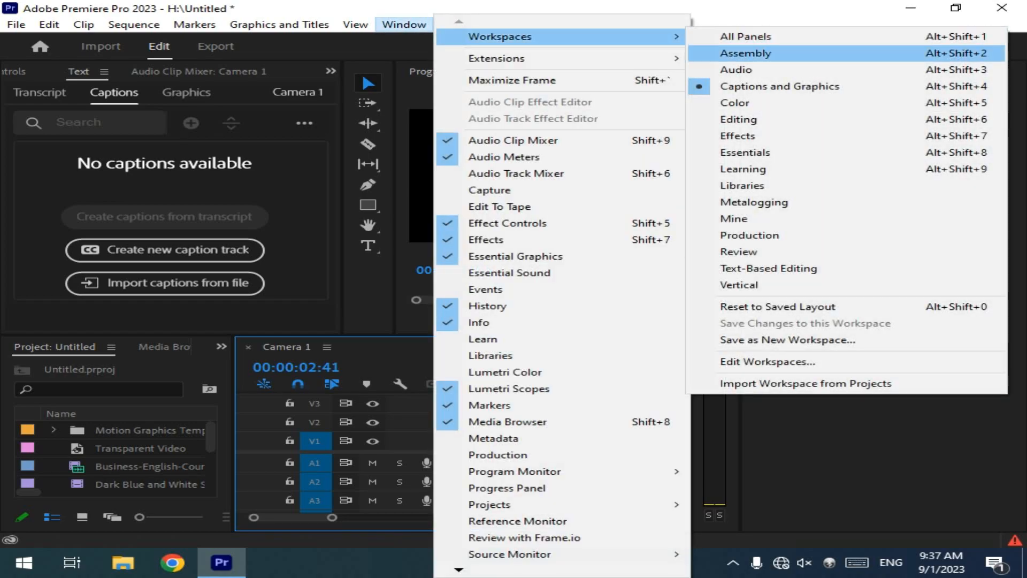
left_click(735, 103)
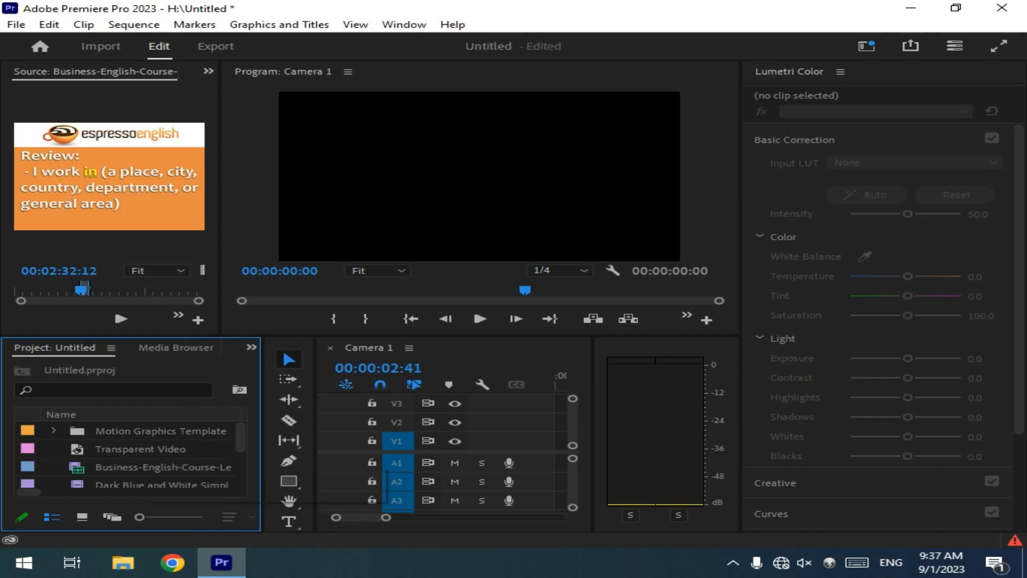
Step: Open the Motion Graphics Template Media bin and switch to the Mine workspace
double_click(77, 431)
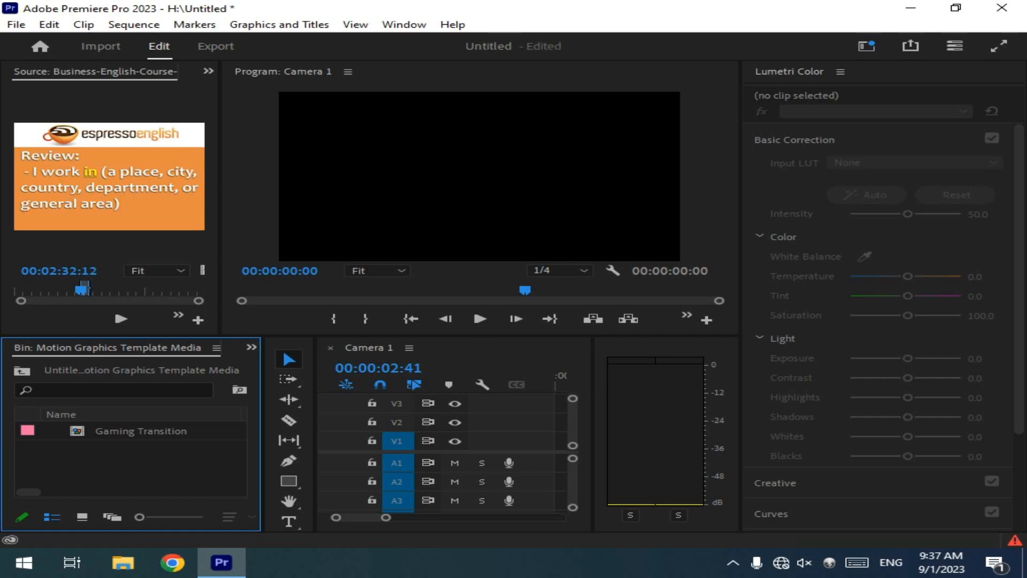
left_click(216, 348)
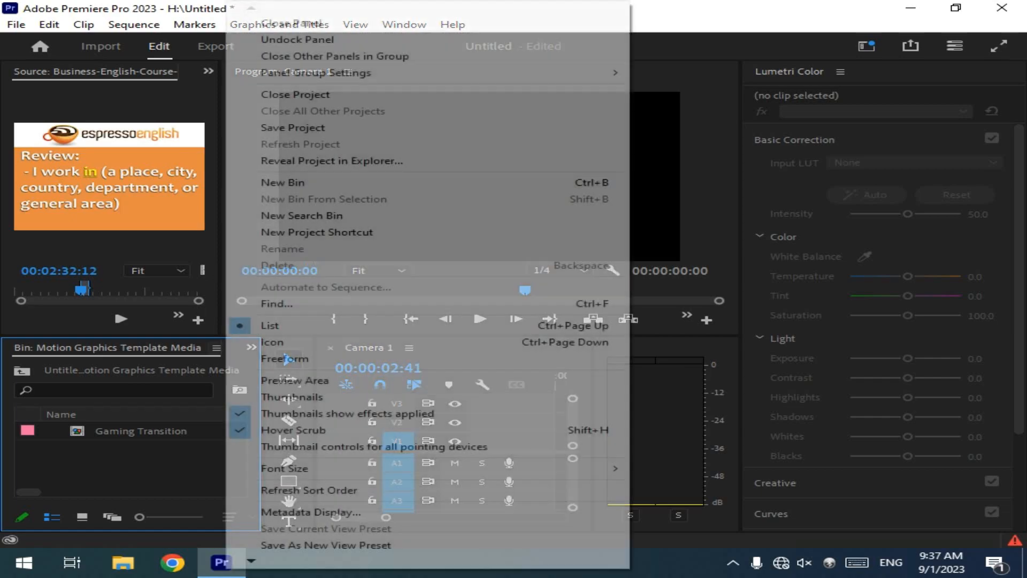
key("Escape")
left_click(404, 24)
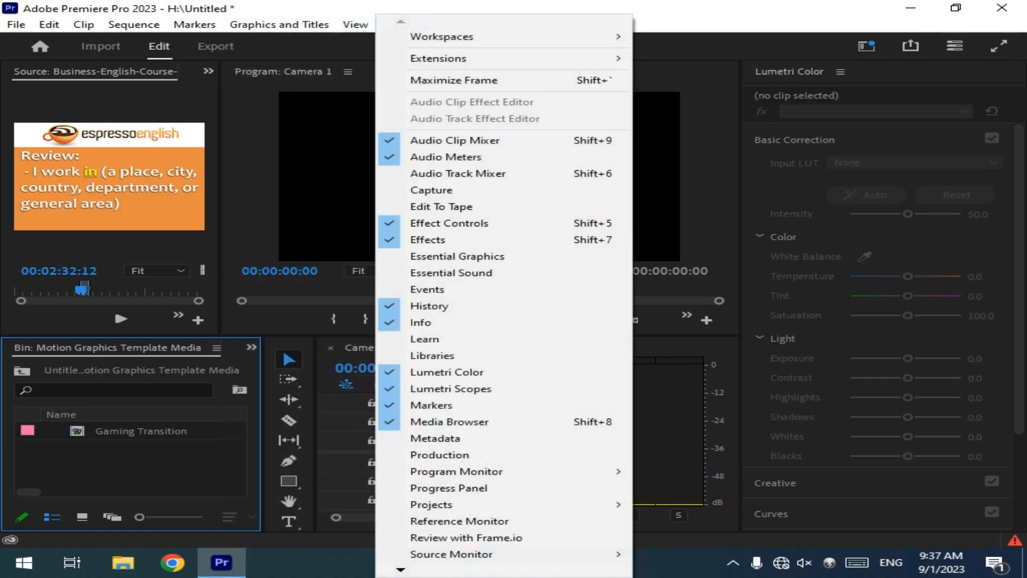
mouse_move(481, 58)
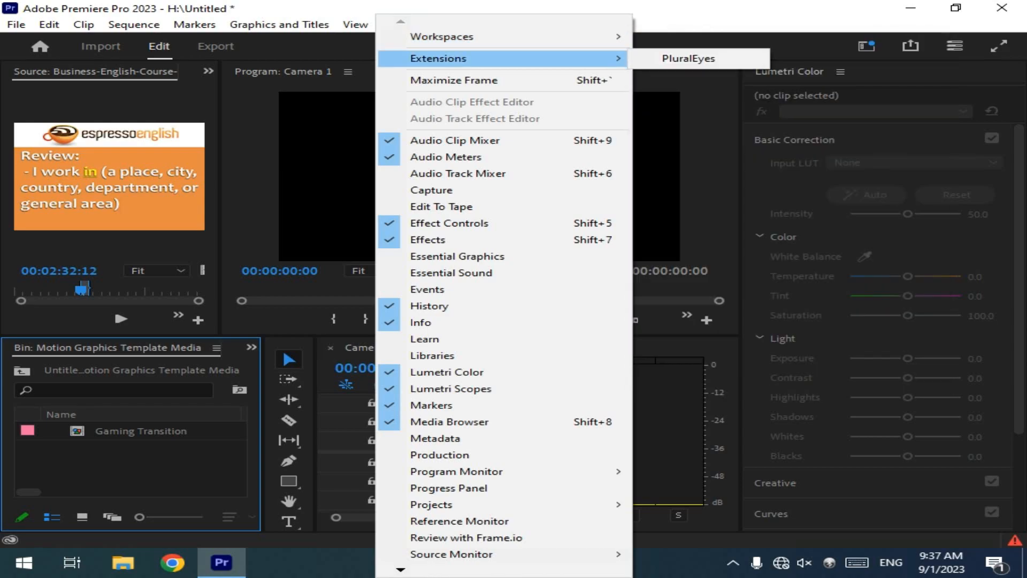
mouse_move(482, 36)
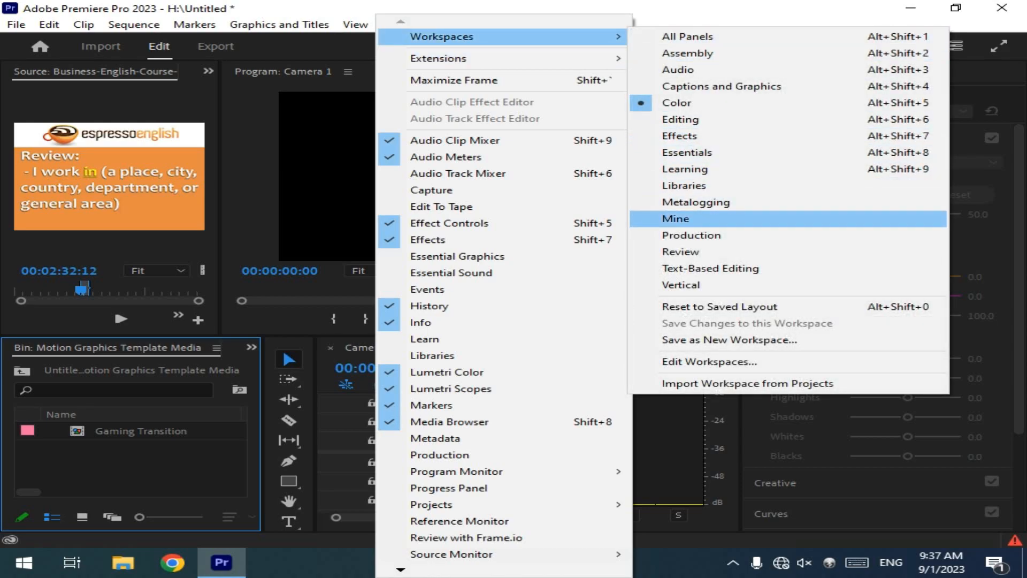
left_click(676, 219)
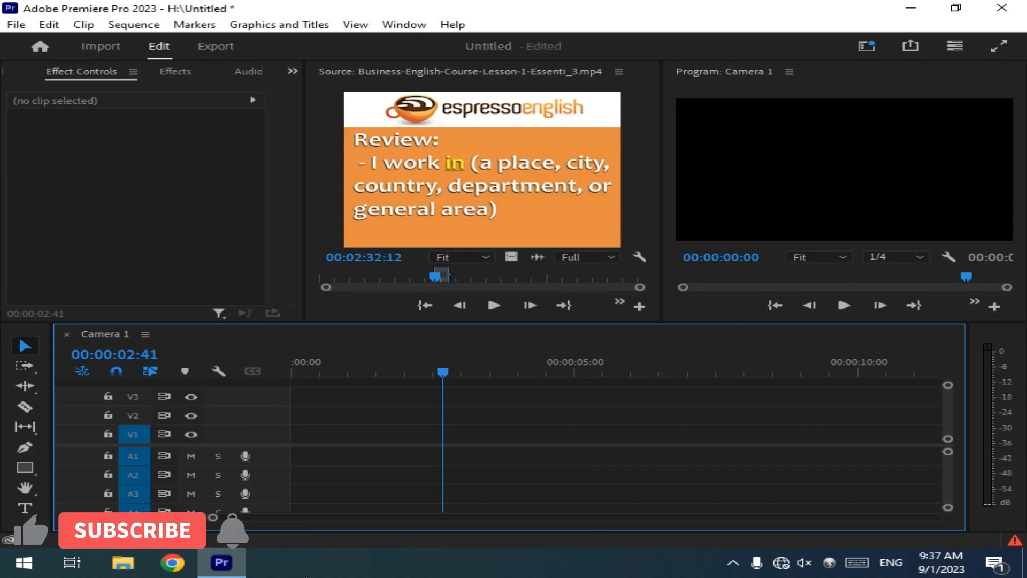
Step: Return to the Untitled project's contents and delete the Motion Graphics Template Media bin
left_click(293, 72)
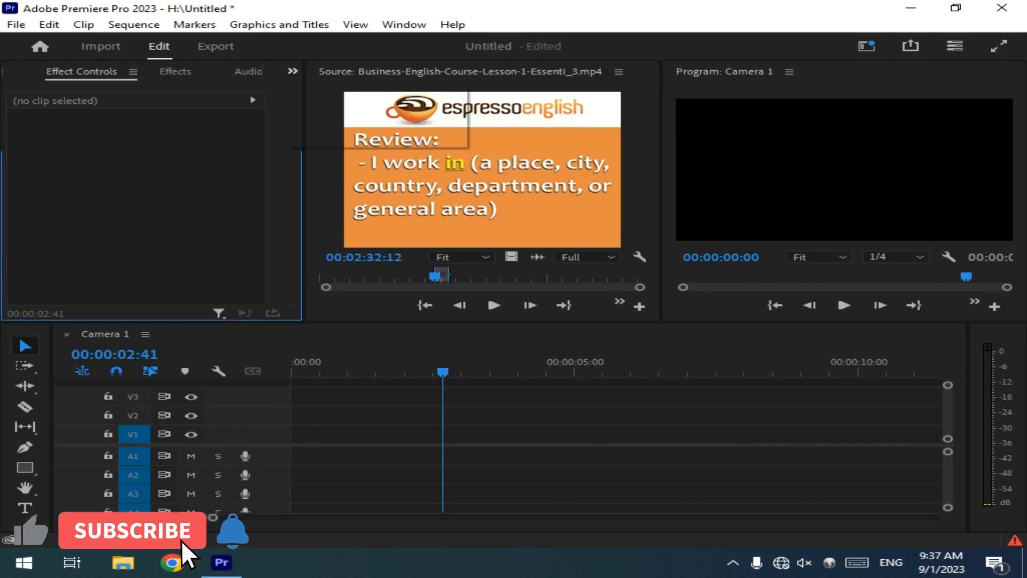
left_click(345, 89)
double_click(124, 156)
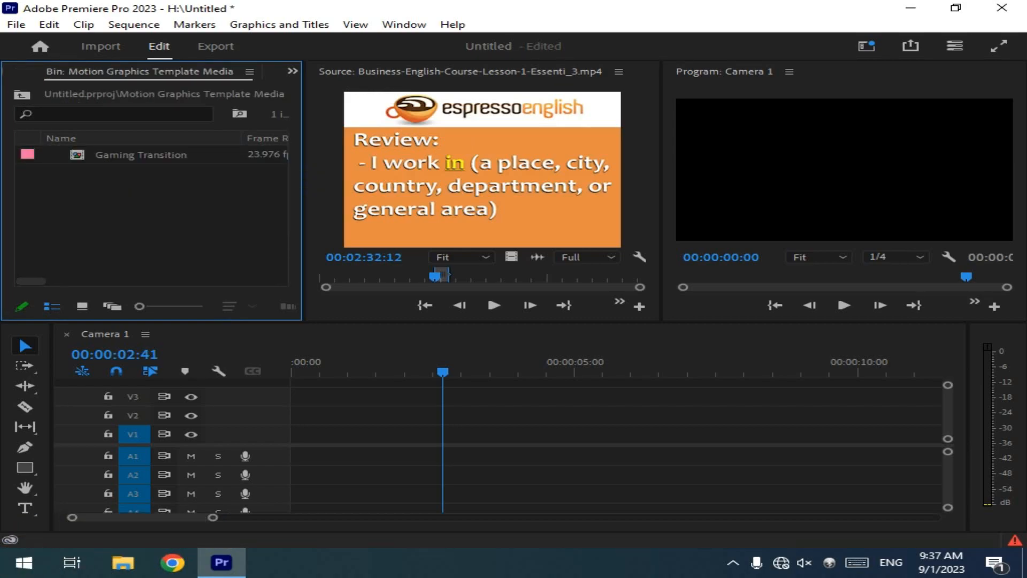
left_click(293, 71)
left_click(345, 89)
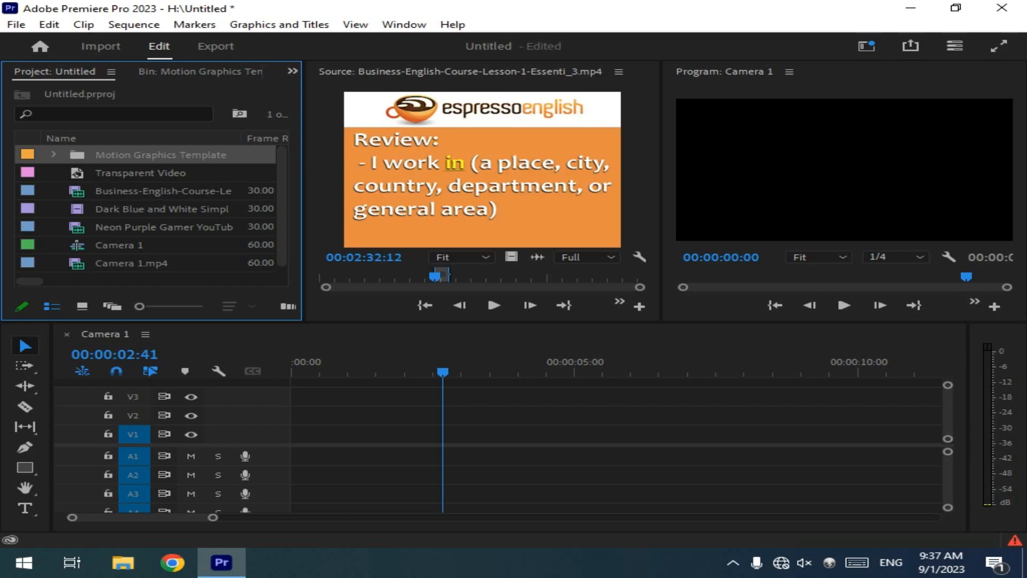
key("Delete")
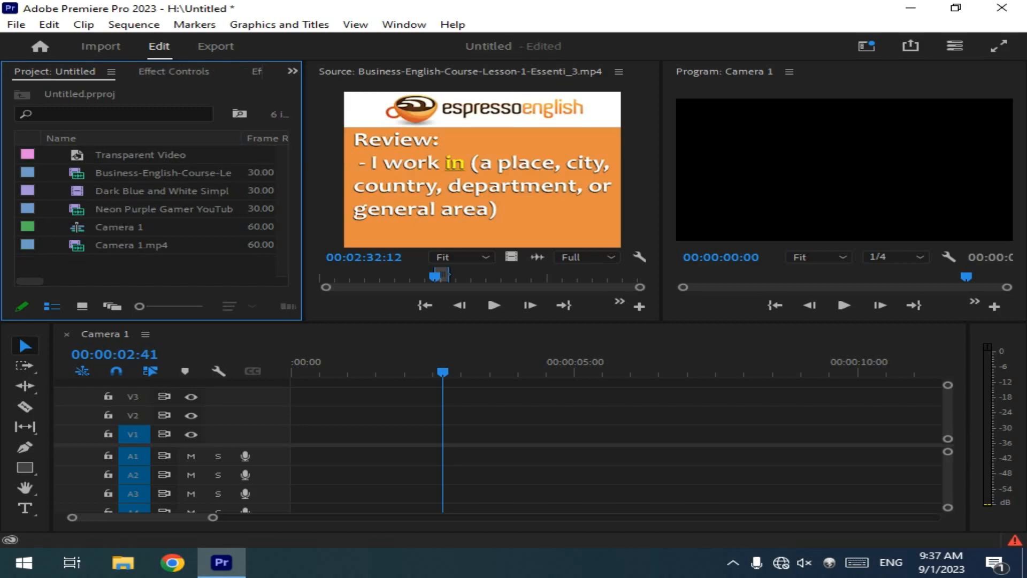
Step: Delete Transparent Video, the Business-English-Course clip and the Dark Blue and White clip from the project
left_click(141, 155)
key("Delete")
left_click(140, 155)
key("Delete")
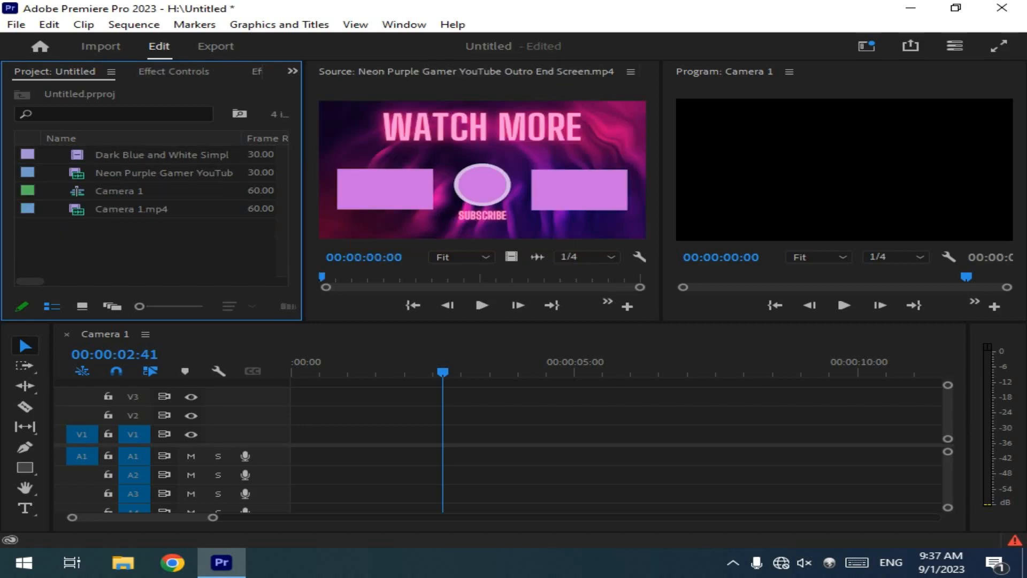
left_click(141, 155)
key("Delete")
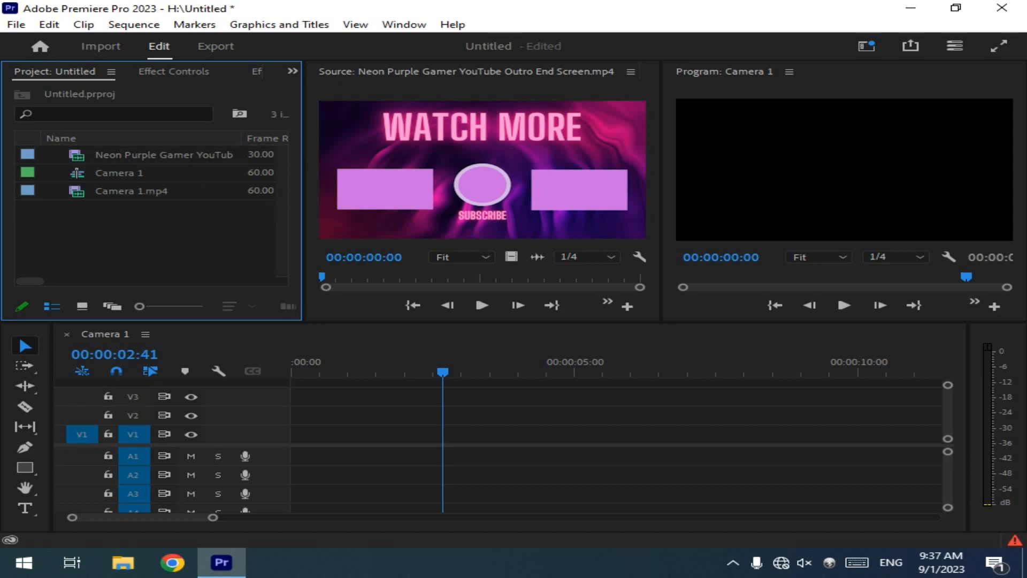
Step: Delete the Camera 1 sequence and the Camera 1.mp4 clip from the project
double_click(131, 191)
left_click(126, 173)
key("Delete")
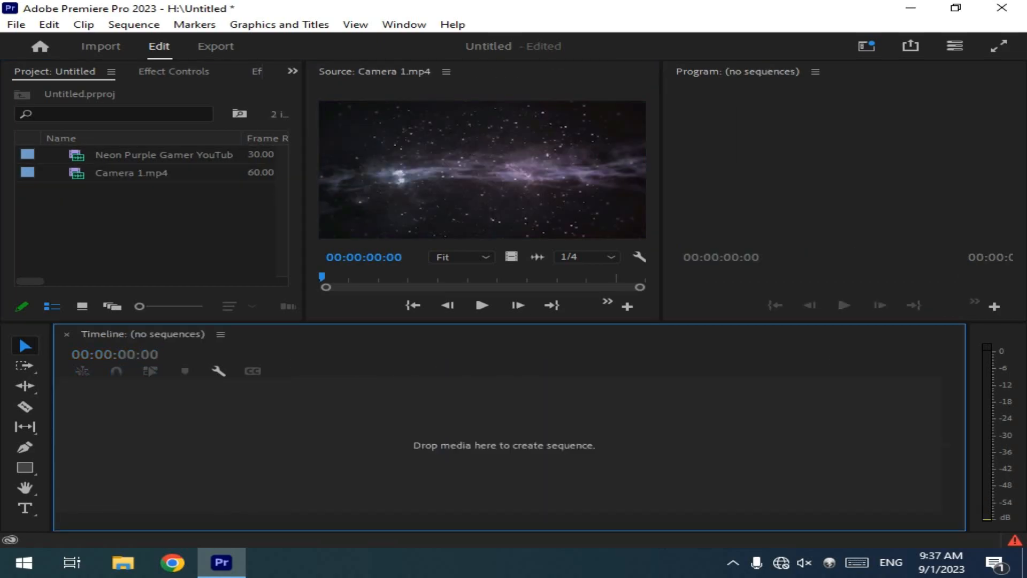
left_click(131, 173)
key("Delete")
Step: Import the Business-English-Course video into the project
left_click_drag(131, 154, 268, 439)
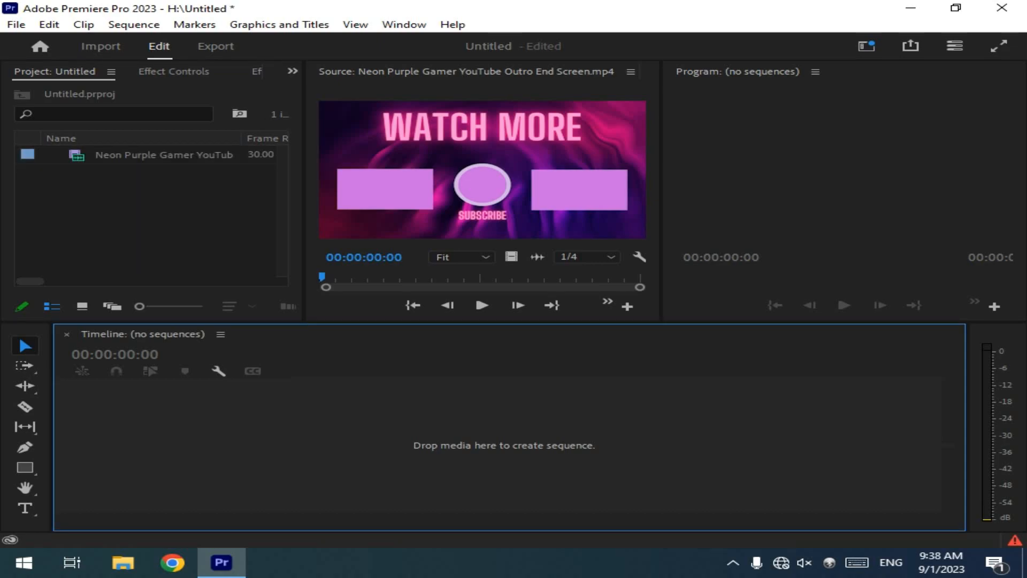
double_click(78, 155)
key("ctrl+i")
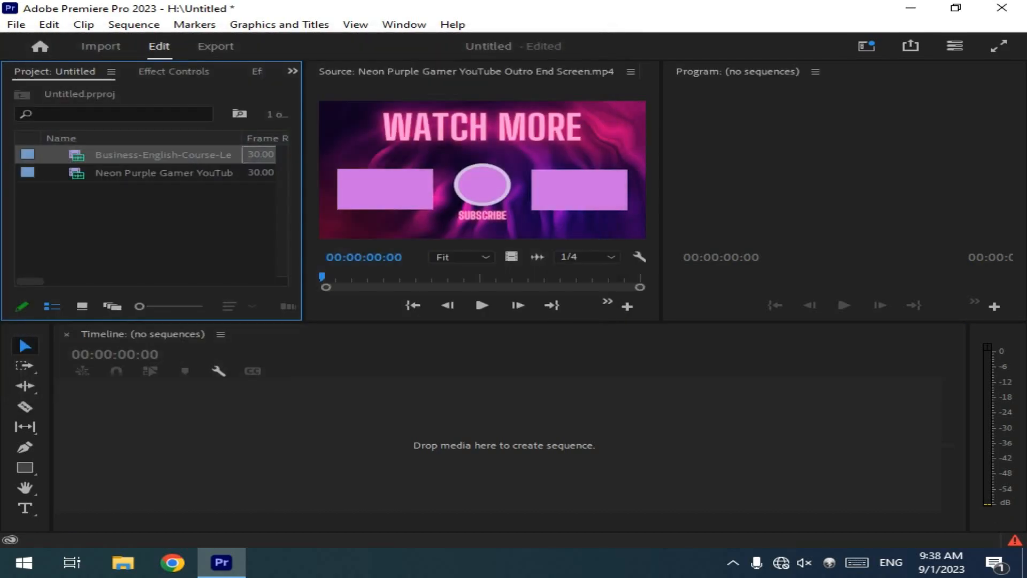
Step: Open the Neon Purple Gamer YouTube Outro clip in the Source monitor and create a new sequence from it
double_click(78, 173)
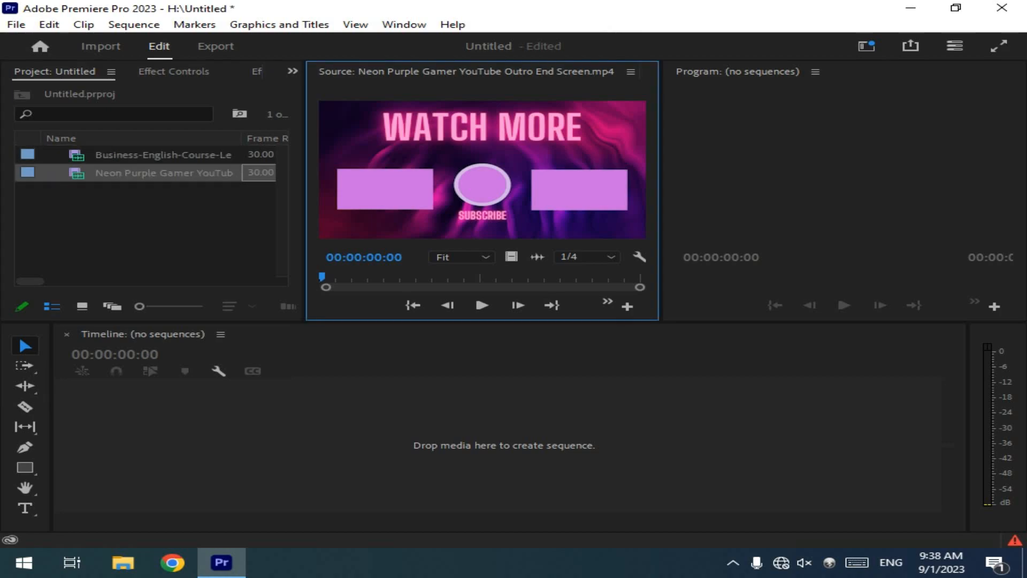
left_click(126, 227)
left_click(482, 169)
left_click_drag(482, 169, 504, 445)
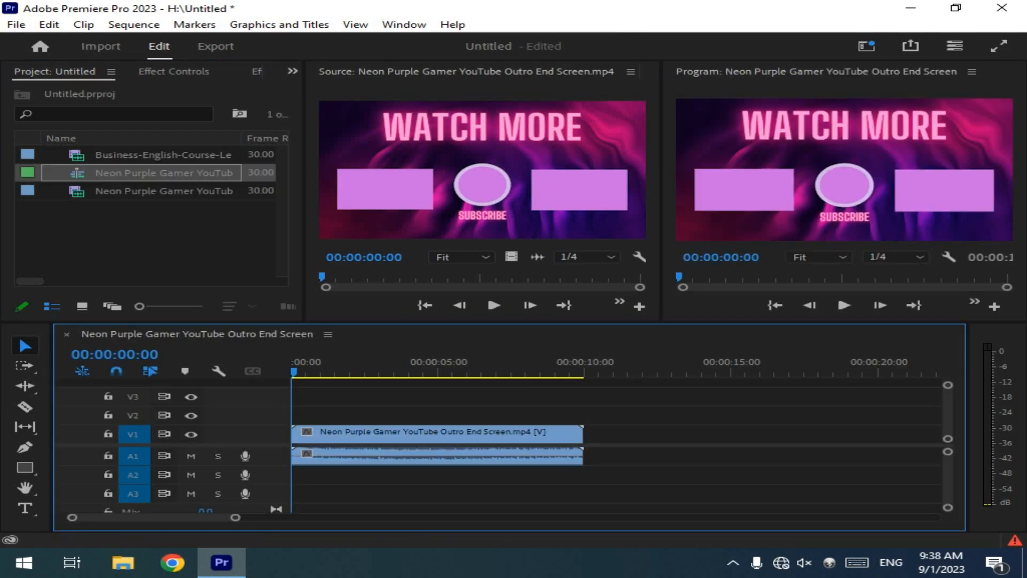
Step: Switch to the Color workspace for the Neon Purple Gamer outro sequence
left_click(404, 25)
mouse_move(501, 37)
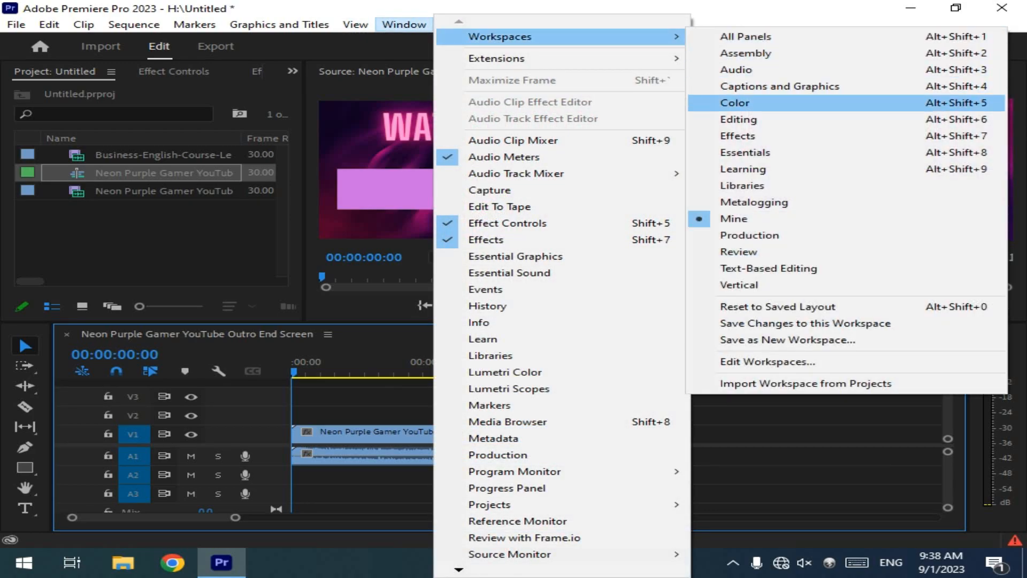
left_click(735, 103)
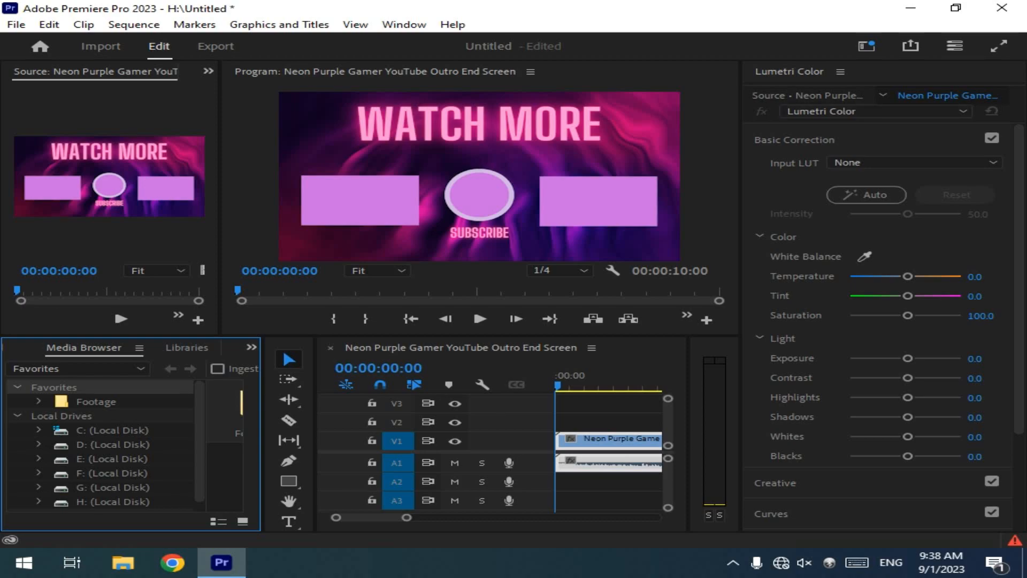
Step: Collapse Basic Correction to examine the list of Lumetri Color sections, and expand it again
left_click(795, 139)
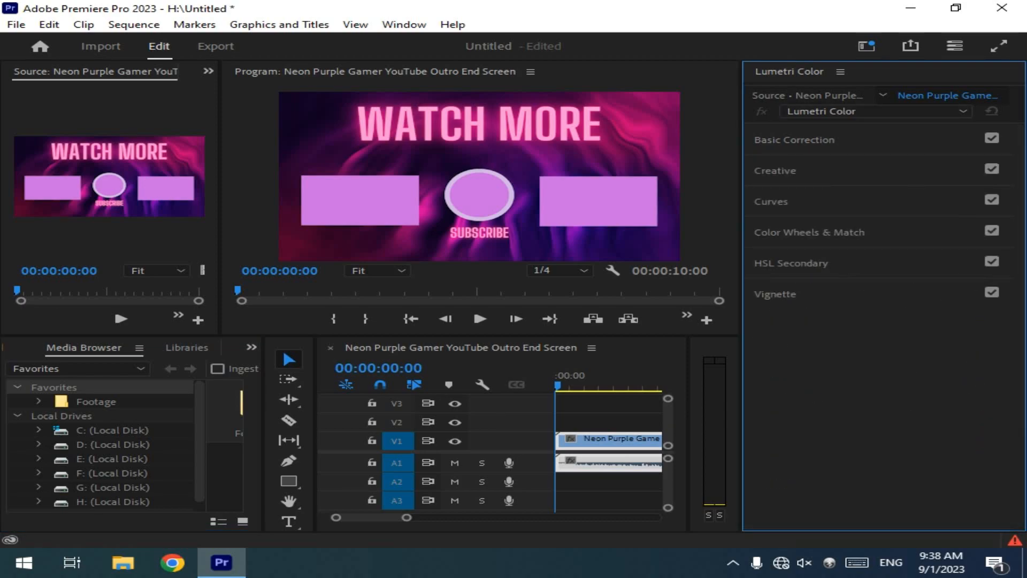
left_click(883, 111)
left_click(883, 112)
left_click(883, 112)
left_click(883, 111)
left_click(794, 139)
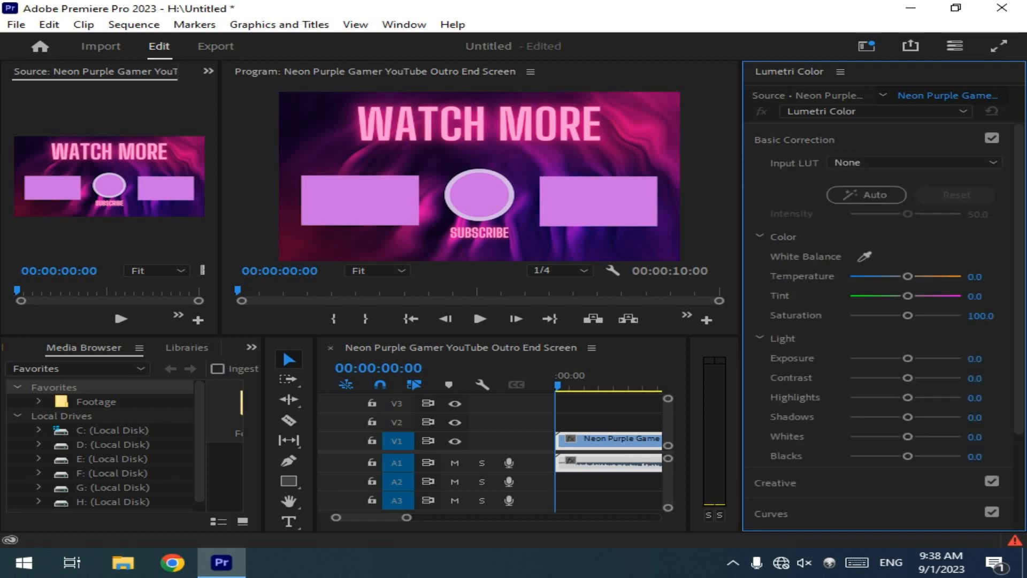
Step: Apply Lumetri Color to the Neon Purple outro clip through its Temperature control and move the playhead to 00:00:01:01
left_click(908, 276)
left_click(606, 441)
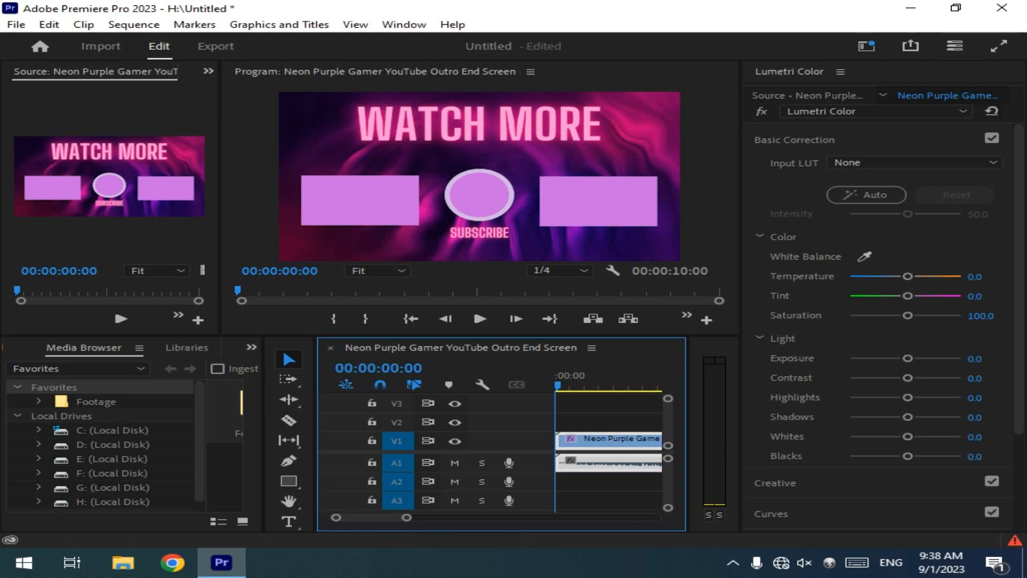
left_click_drag(558, 381, 587, 381)
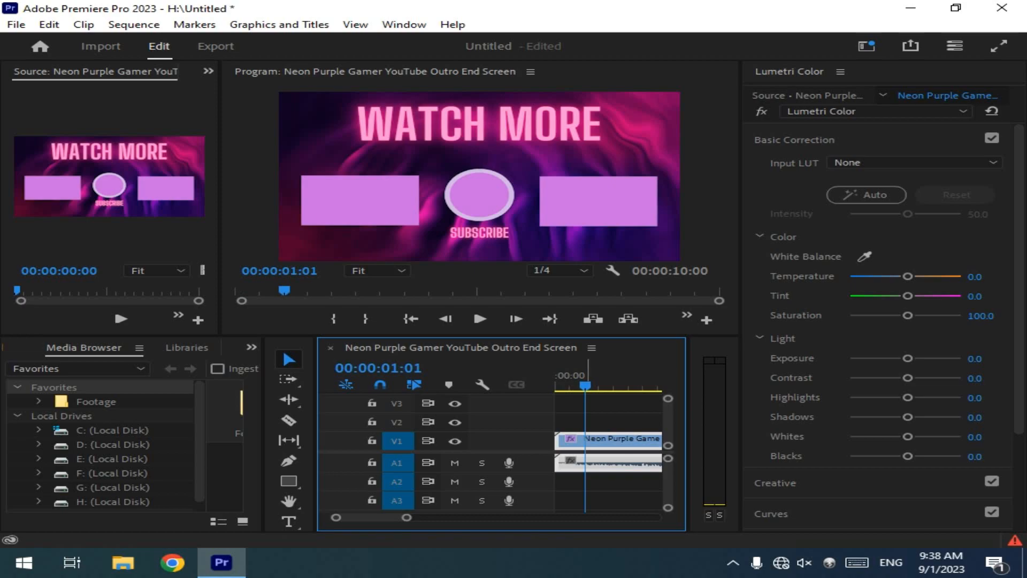
Step: In Basic Correction, set Temperature and Tint to -1.8, Saturation 94.6, Exposure 0.5, Contrast 5.4, Highlights -3.6, Shadows -8.9, Whites 100 and Blacks -100
left_click_drag(908, 276, 902, 315)
double_click(853, 296)
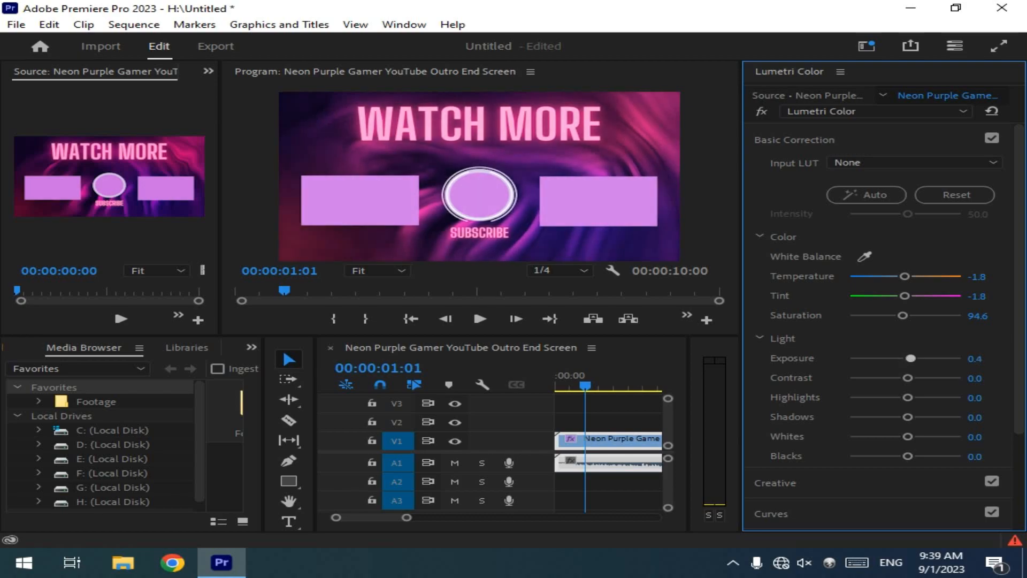
left_click_drag(908, 358, 962, 437)
left_click_drag(908, 455, 850, 456)
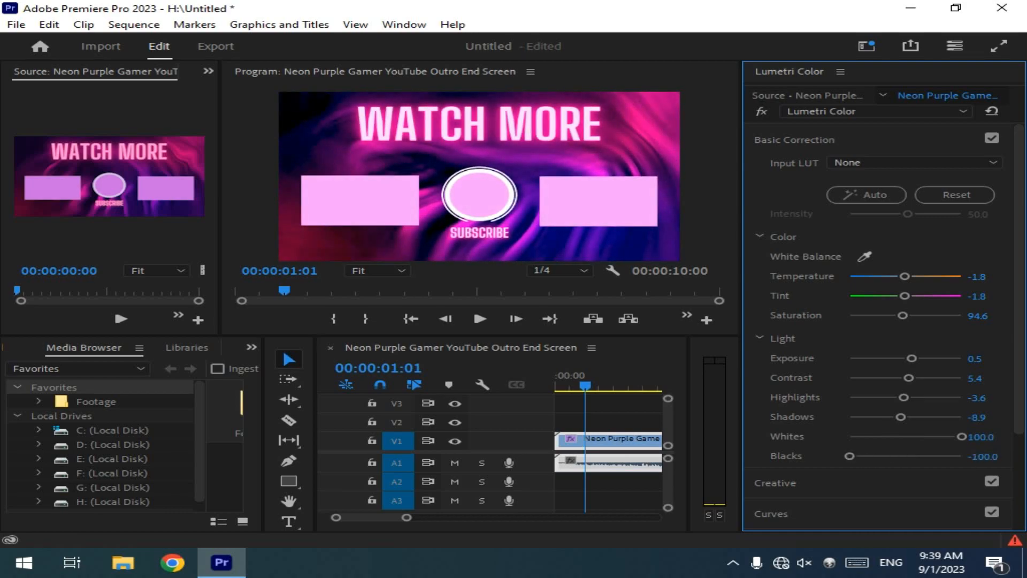
left_click(794, 140)
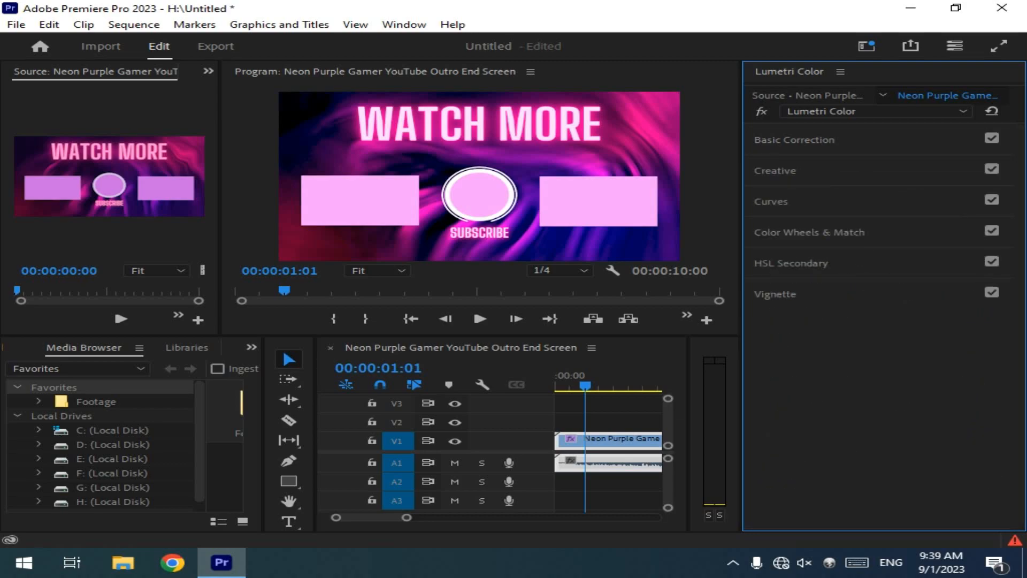
Step: In the Creative section, set Intensity to 87.5, Faded Film 66.1, Sharpen 100, Vibrance -8.9, Saturation 114.3 and Tint Balance 64.3
left_click(775, 171)
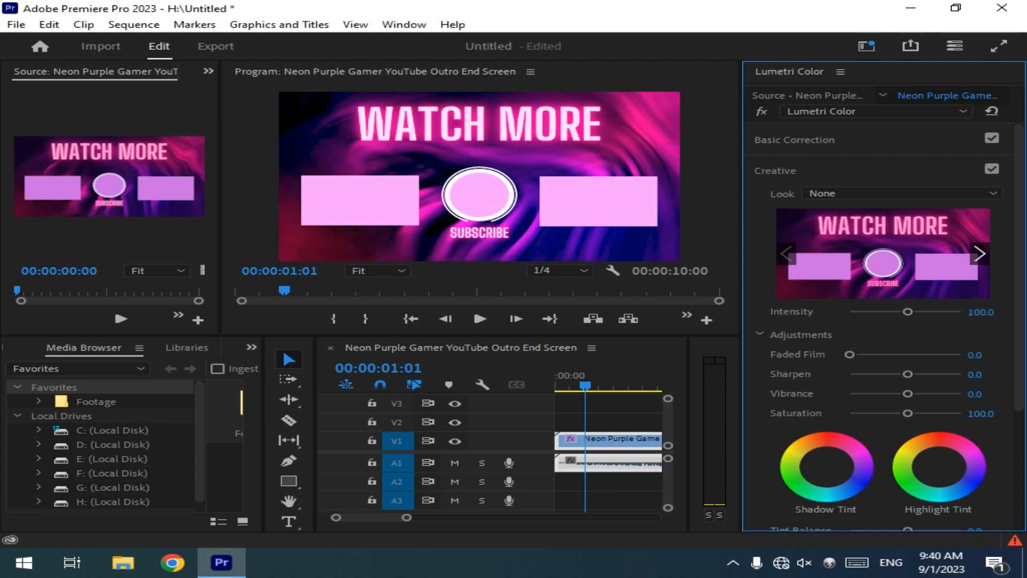
mouse_move(908, 312)
left_mouse_down()
mouse_move(849, 312)
mouse_move(962, 312)
mouse_move(899, 312)
left_mouse_up()
left_click_drag(850, 355, 962, 374)
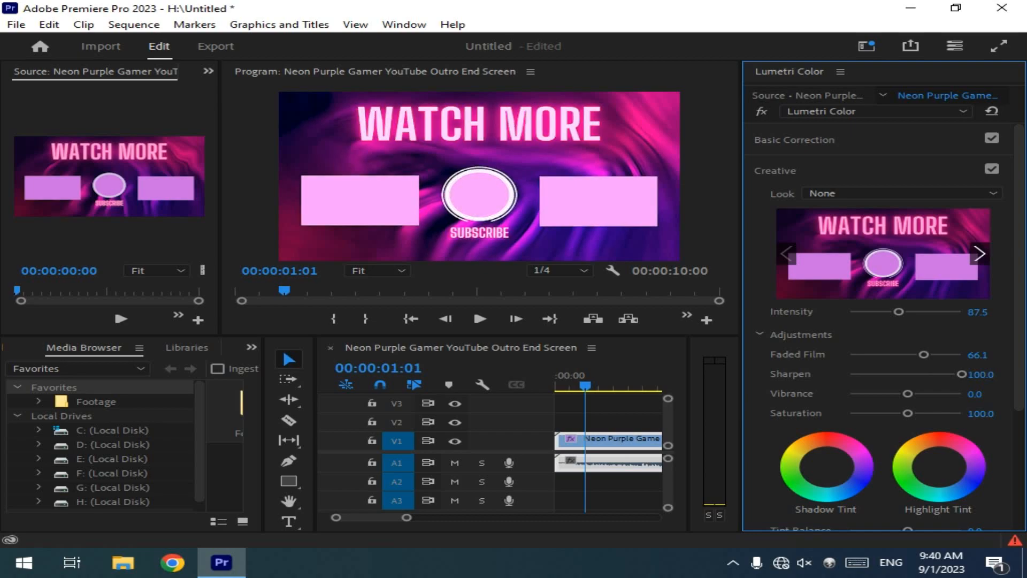
left_click_drag(908, 394, 916, 413)
scroll(916, 413, "down", 1)
scroll(883, 321, "down", 2)
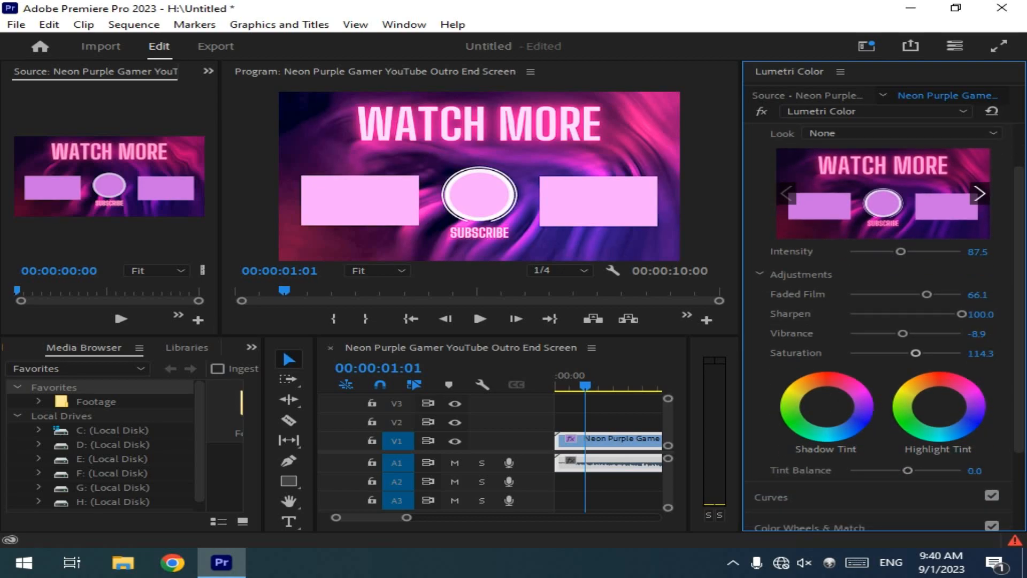
left_click_drag(908, 470, 942, 471)
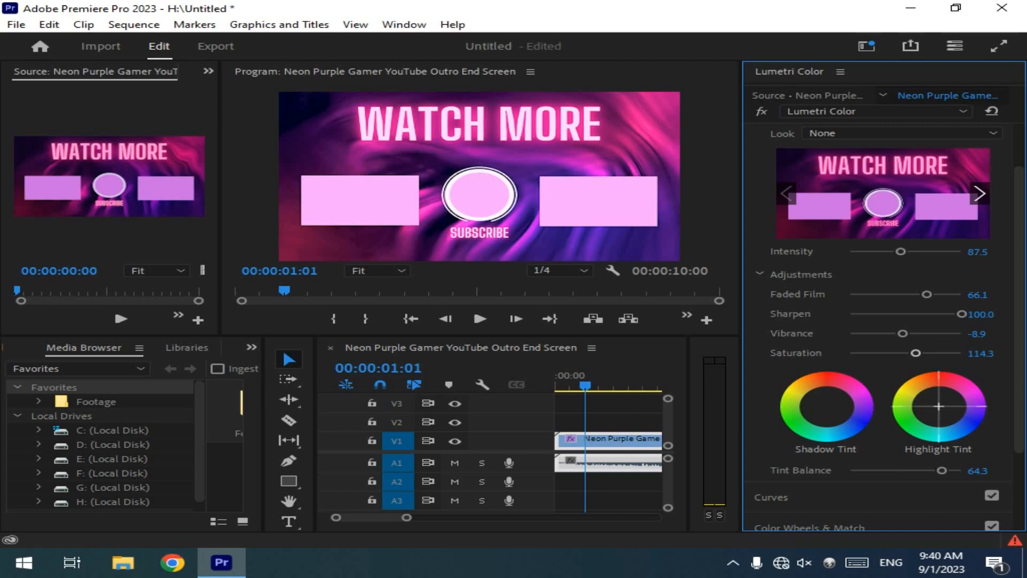
Step: Try several color shifts on the Highlight Tint wheel, reset it to neutral, and collapse the Creative section
left_click(939, 406)
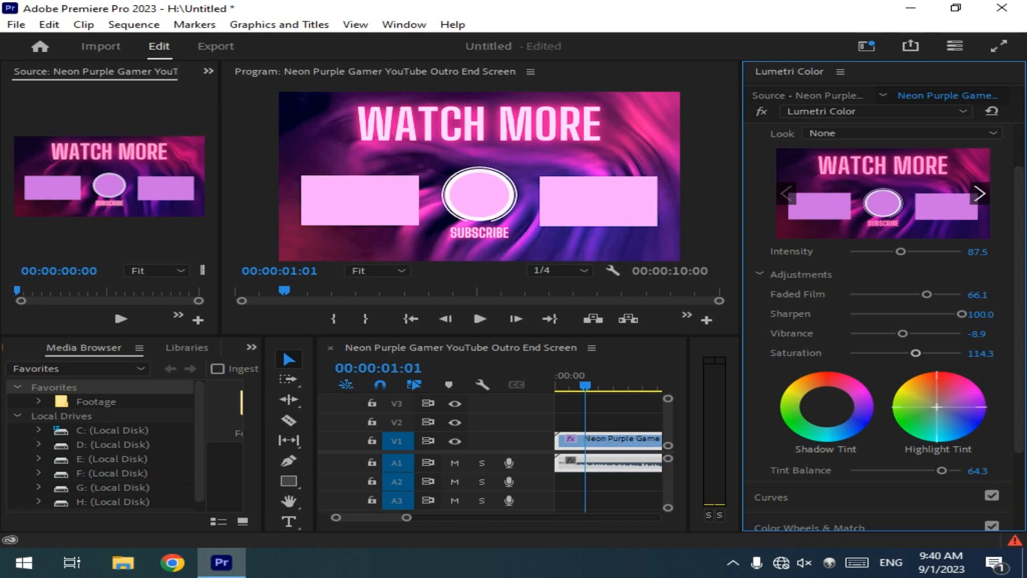
left_click_drag(915, 408, 938, 407)
double_click(911, 408)
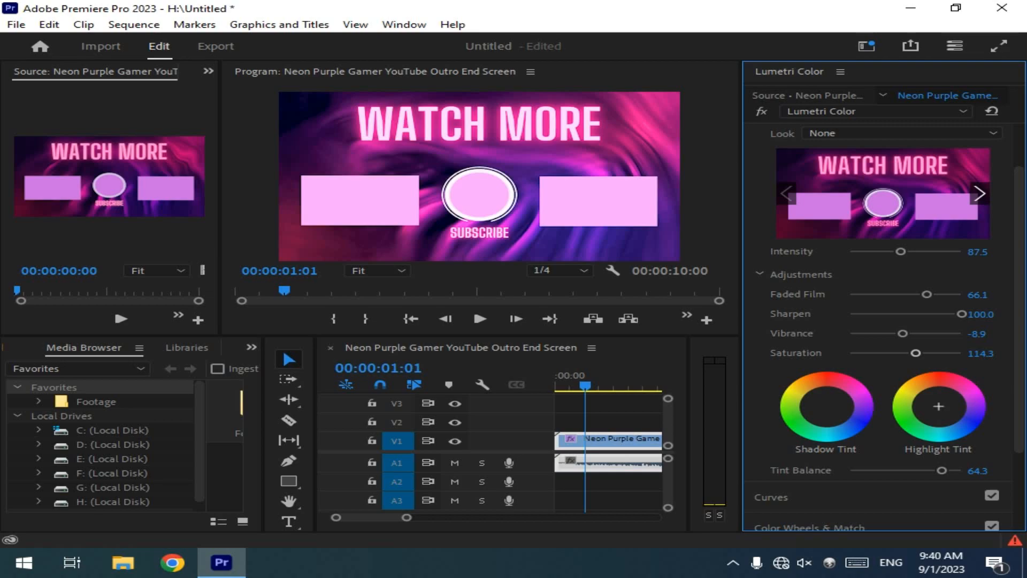
left_click_drag(932, 402, 929, 405)
double_click(925, 405)
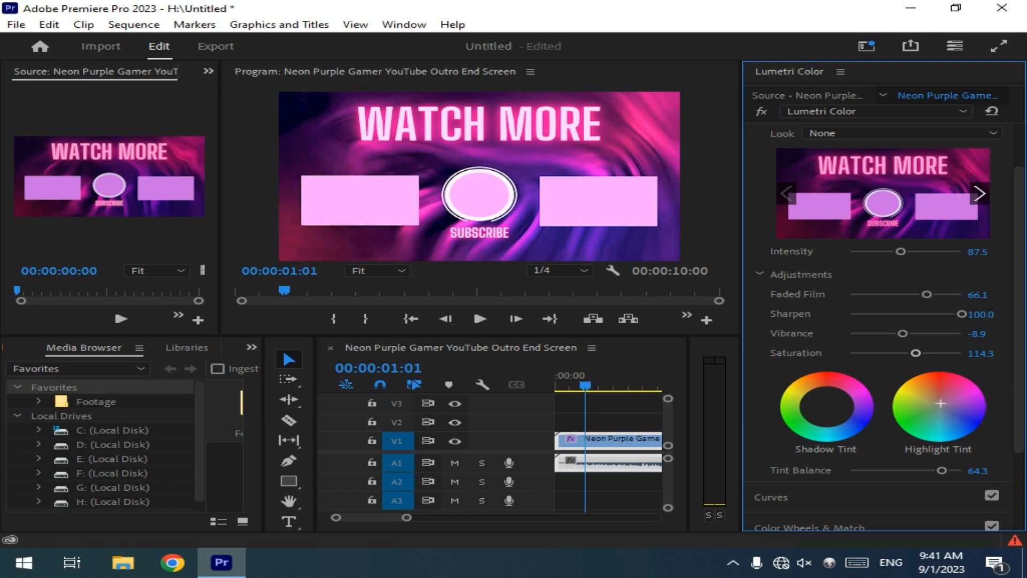
left_click_drag(941, 403, 949, 409)
left_click_drag(951, 408, 961, 414)
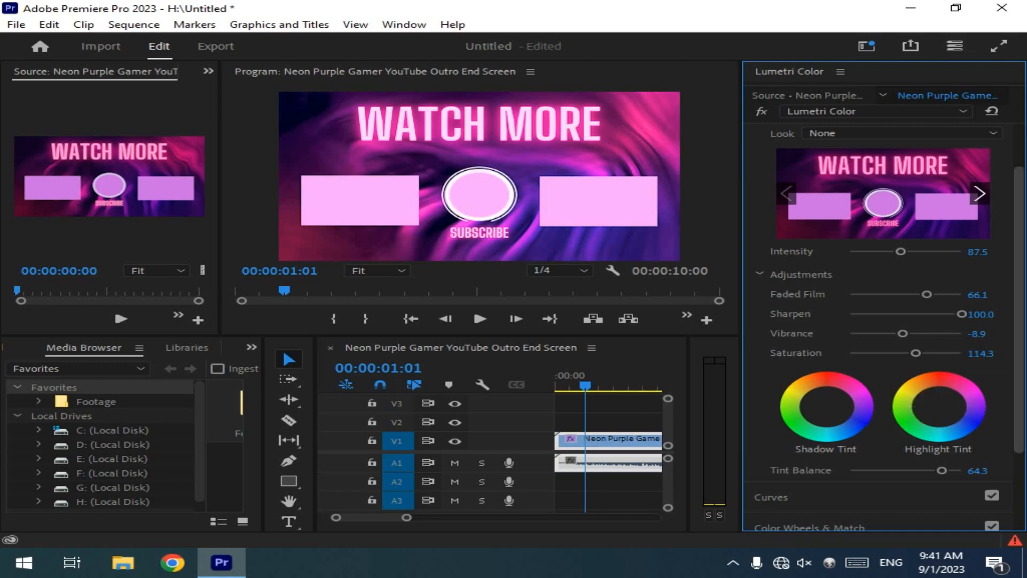
scroll(883, 321, "down", 3)
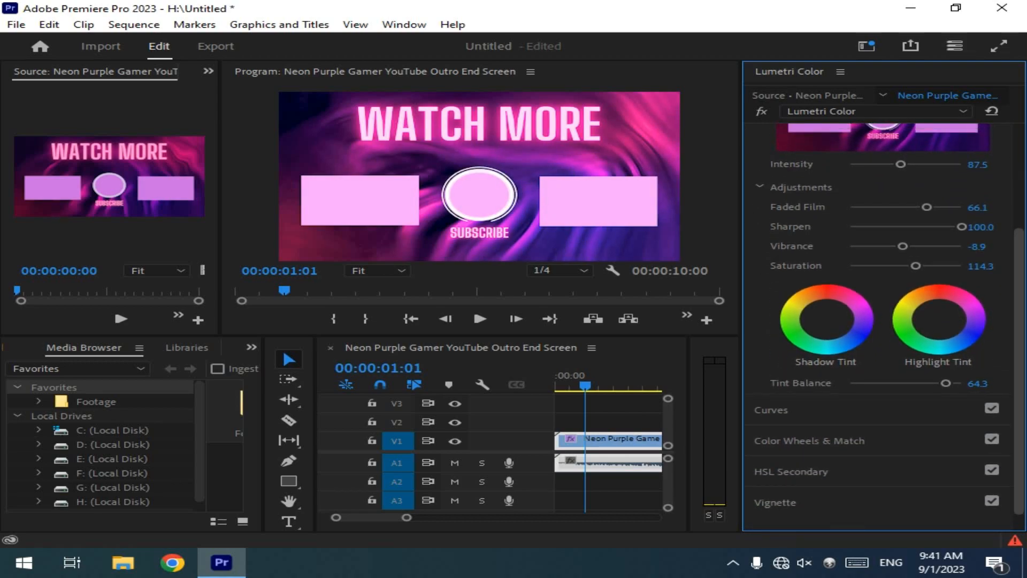
scroll(883, 321, "up", 4)
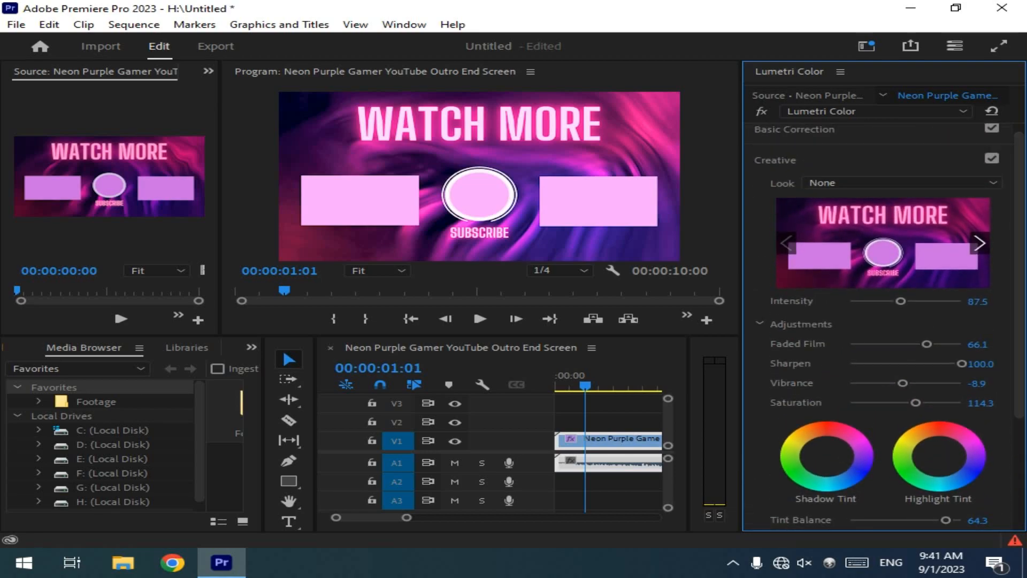
left_click(775, 160)
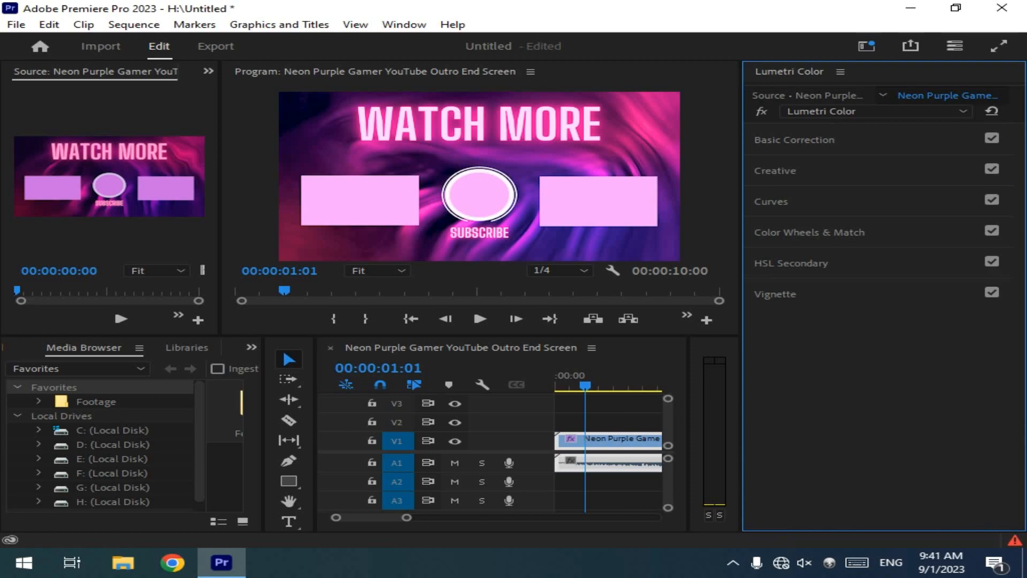
Step: Try raising the black point of the master RGB curve in the Curves section, and undo the change
left_click(771, 201)
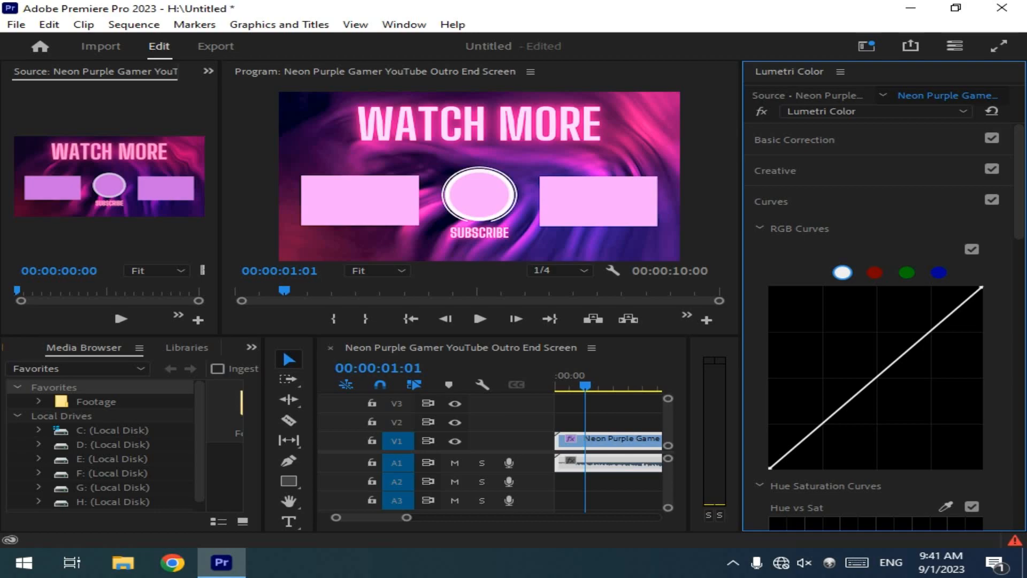
left_click_drag(770, 469, 770, 405)
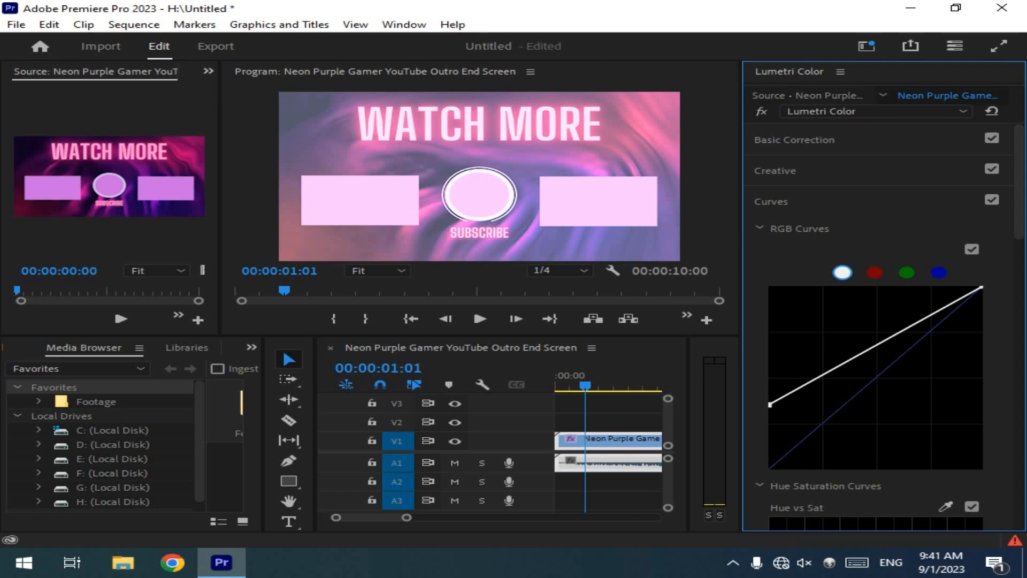
key("ctrl+z")
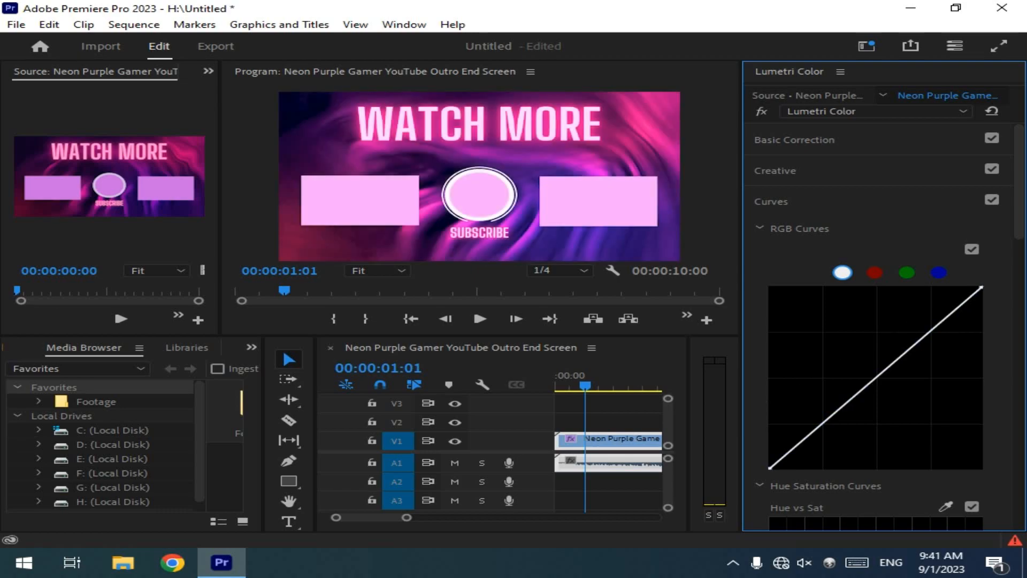
key("ctrl+shift+z")
key("ctrl+z")
Step: Add a midpoint to the master RGB curve, shift the black point inward, and pull the midpoint down to the far highlight end
left_click(877, 377)
left_click_drag(876, 377, 828, 380)
left_click_drag(770, 468, 828, 468)
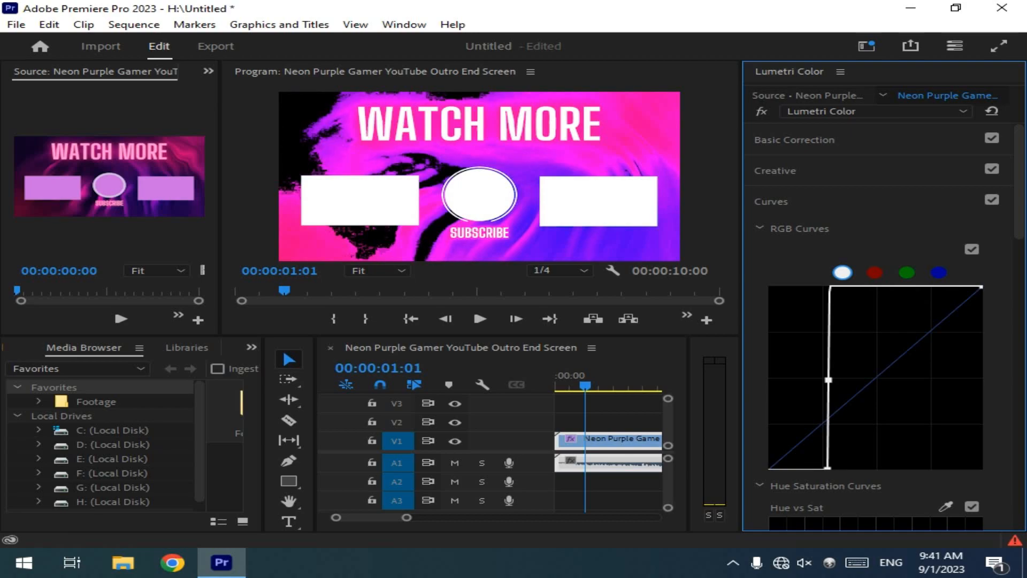
left_click_drag(828, 380, 981, 454)
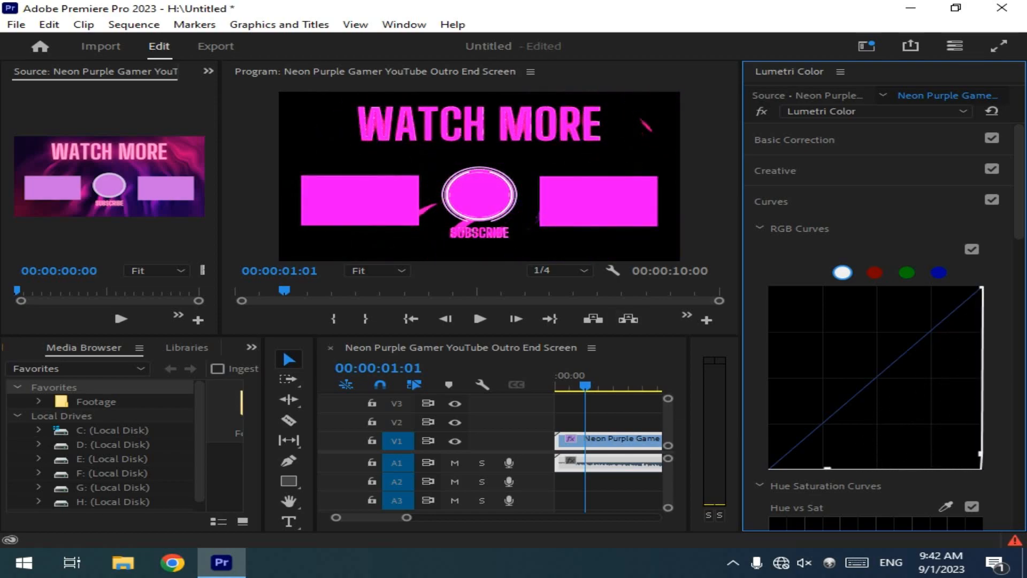
Step: Bend the red RGB curve upward at its midpoint, lower it below the diagonal, and collapse the Curves section
left_click(875, 272)
left_click_drag(876, 377, 835, 369)
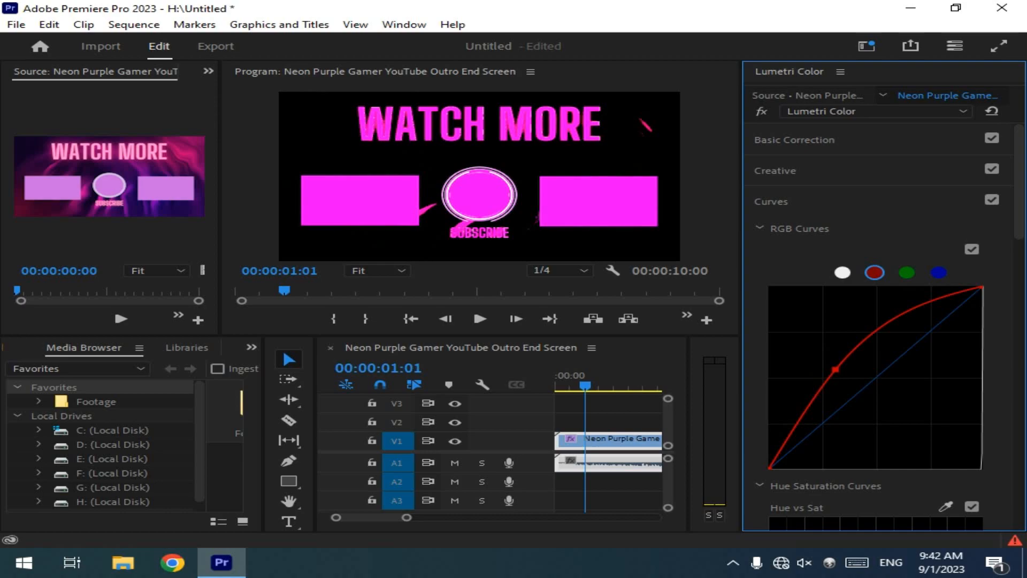
left_click_drag(835, 370, 910, 390)
left_click(771, 201)
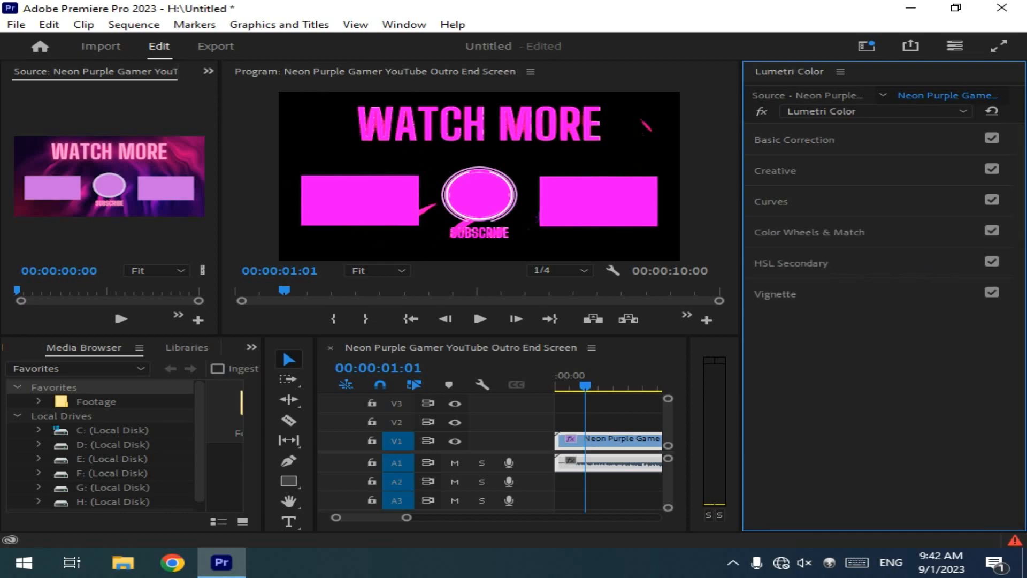
Step: Review the Color Wheels & Match controls and set the HSL Secondary key color to the yellow preset
left_click(809, 233)
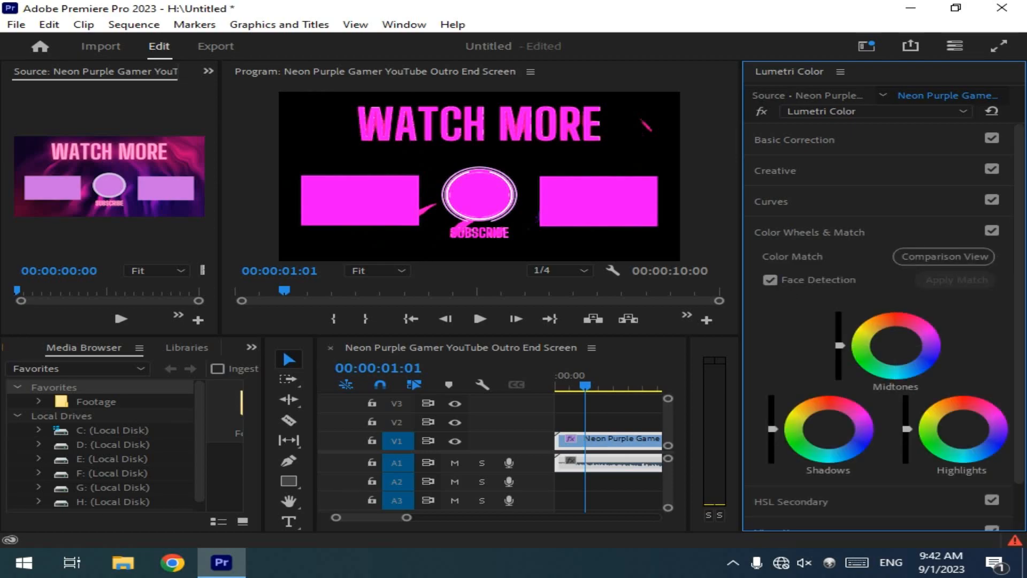
left_click(809, 232)
left_click(791, 263)
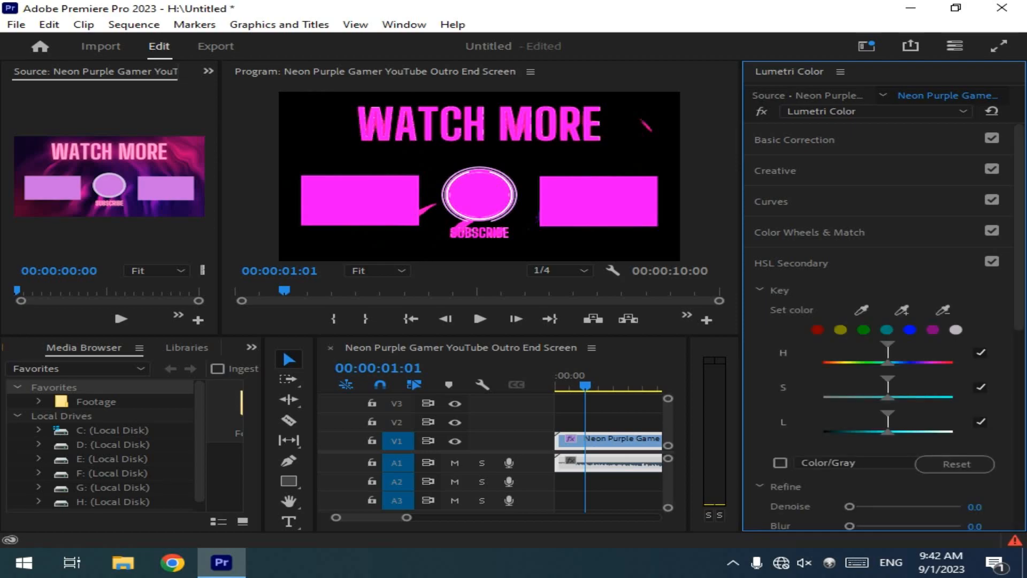
left_click(863, 330)
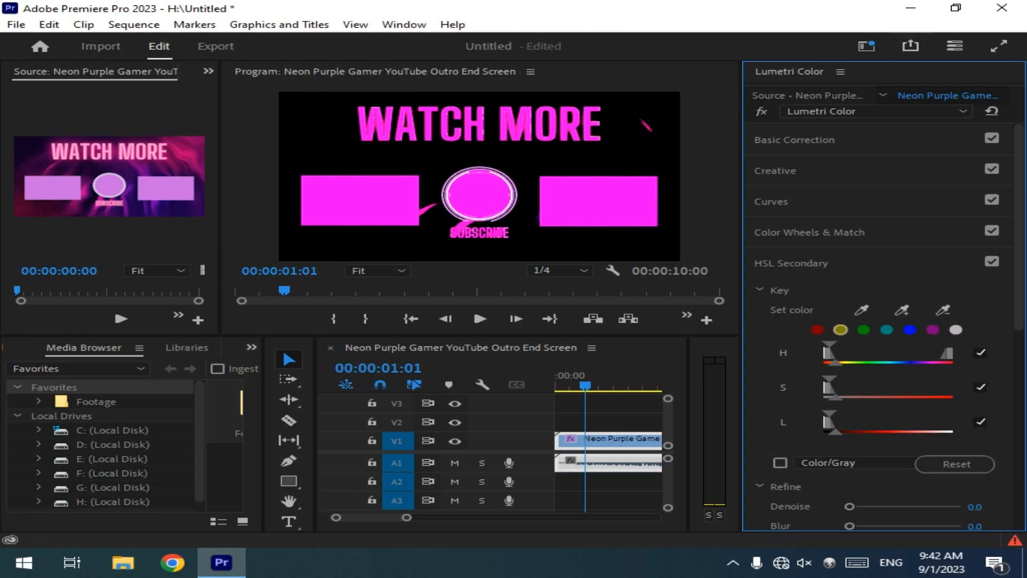
Step: Reset the whole Lumetri Color effect and sample the pink WATCH MORE text as the HSL Secondary key color
left_click(992, 111)
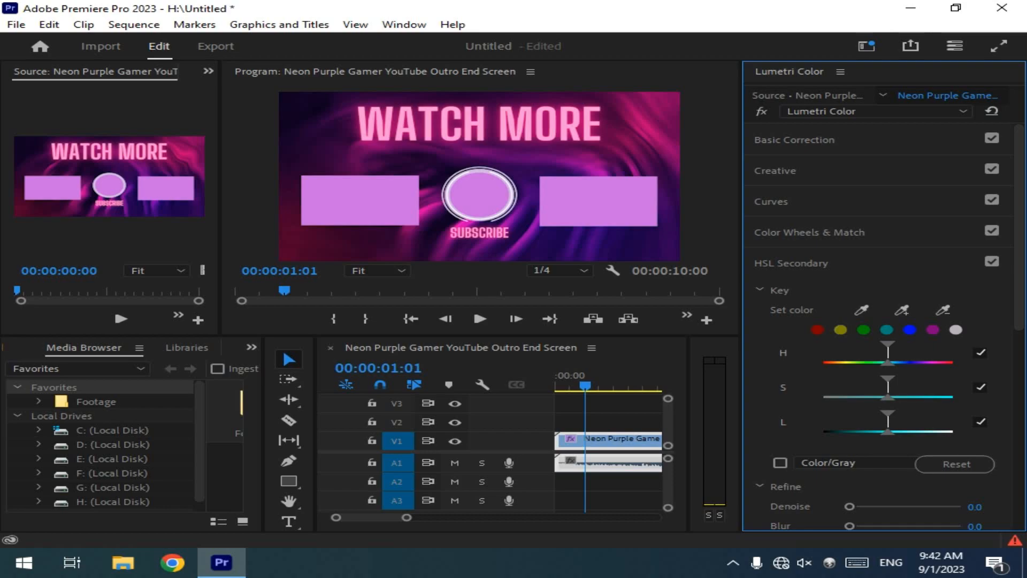
left_click(861, 311)
left_click(505, 124)
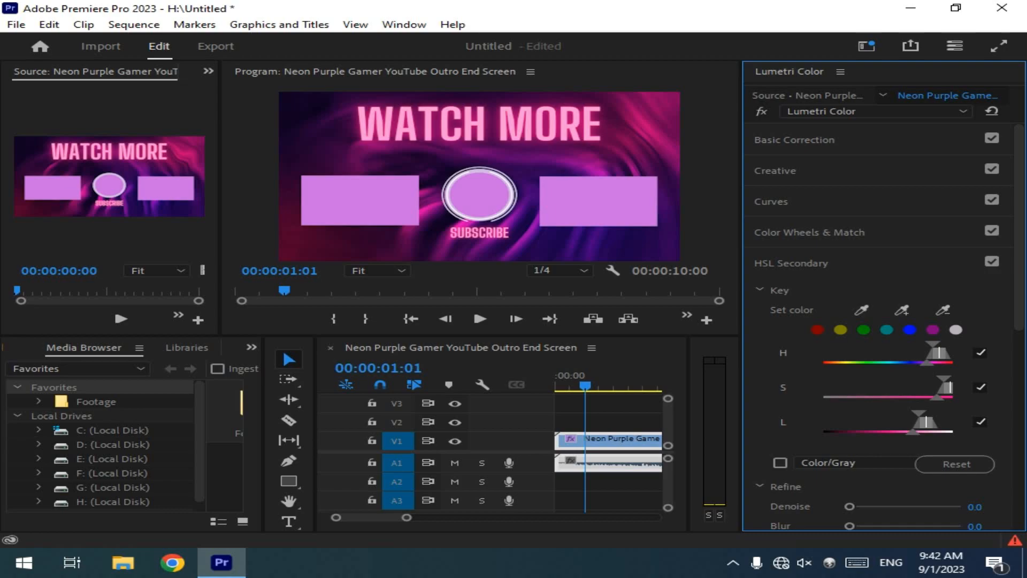
Step: Widen the HSL Secondary key's hue range, adjust its saturation and luminance ranges, and include the purple of the rectangle beside the circle
left_click_drag(927, 363, 824, 363)
left_click(780, 463)
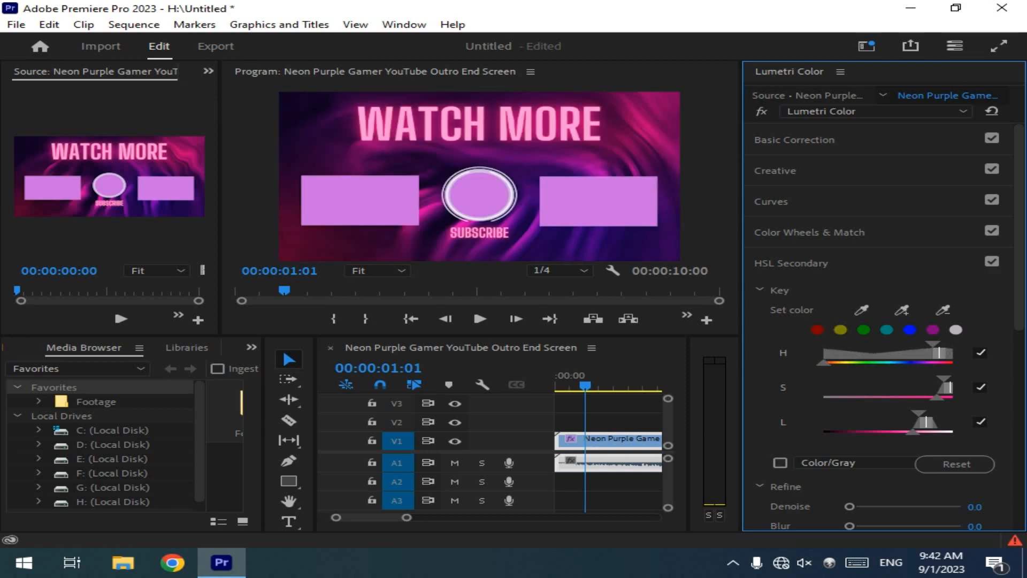
left_click_drag(944, 385, 948, 385)
mouse_move(913, 432)
left_mouse_down()
mouse_move(824, 431)
mouse_move(918, 431)
left_mouse_up()
left_click(599, 201)
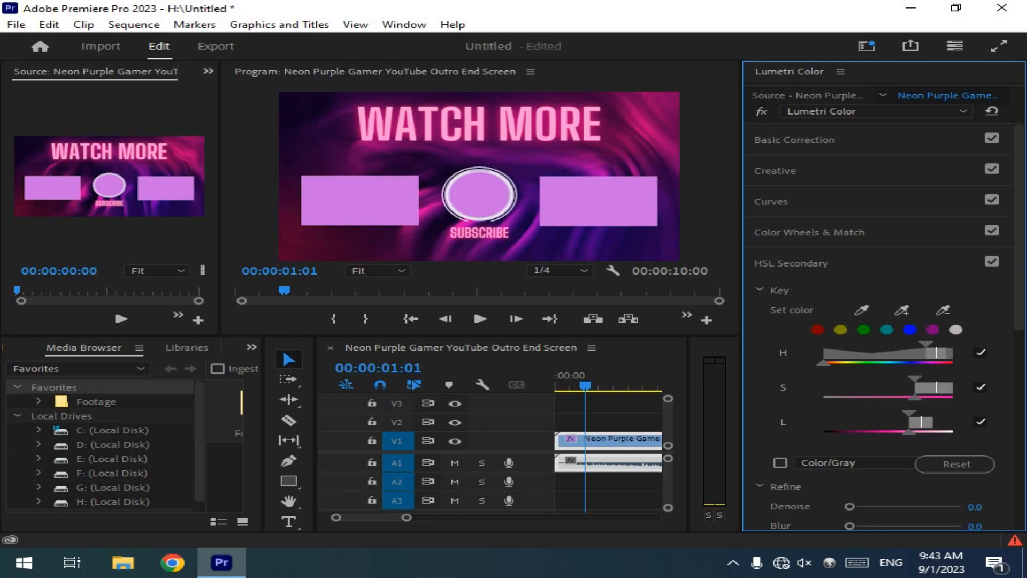
left_click(792, 264)
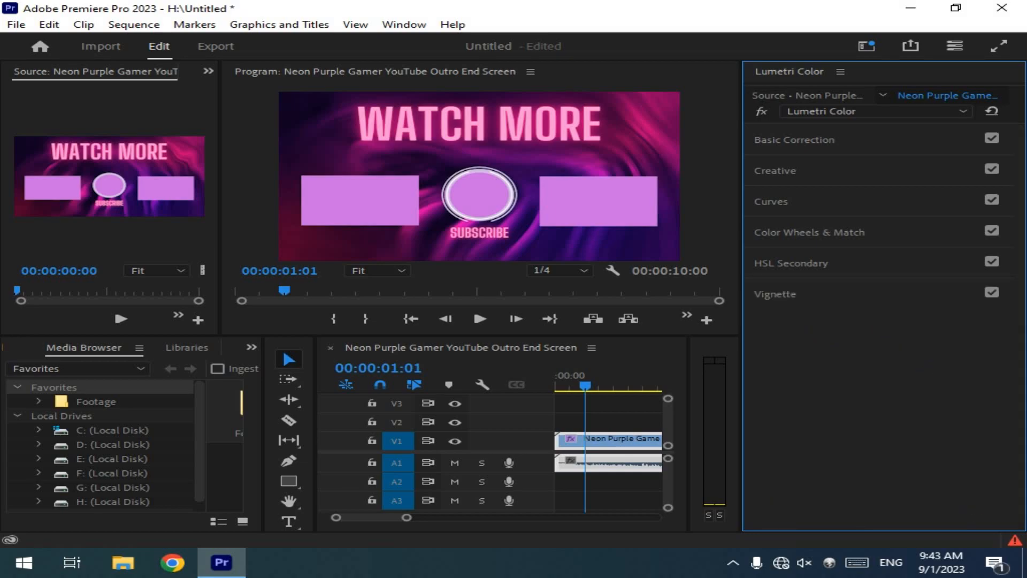
Step: Apply a vignette with Amount 1.2, Midpoint 0, Roundness -100 and Feather 100, and collapse the Vignette section
left_click(775, 294)
left_click_drag(908, 318, 850, 337)
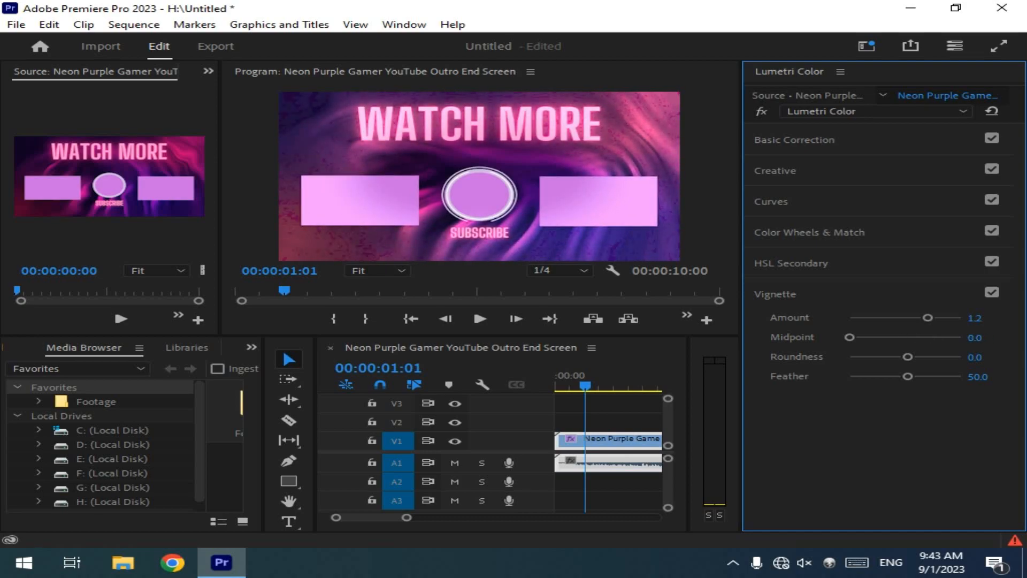
left_click_drag(908, 357, 850, 357)
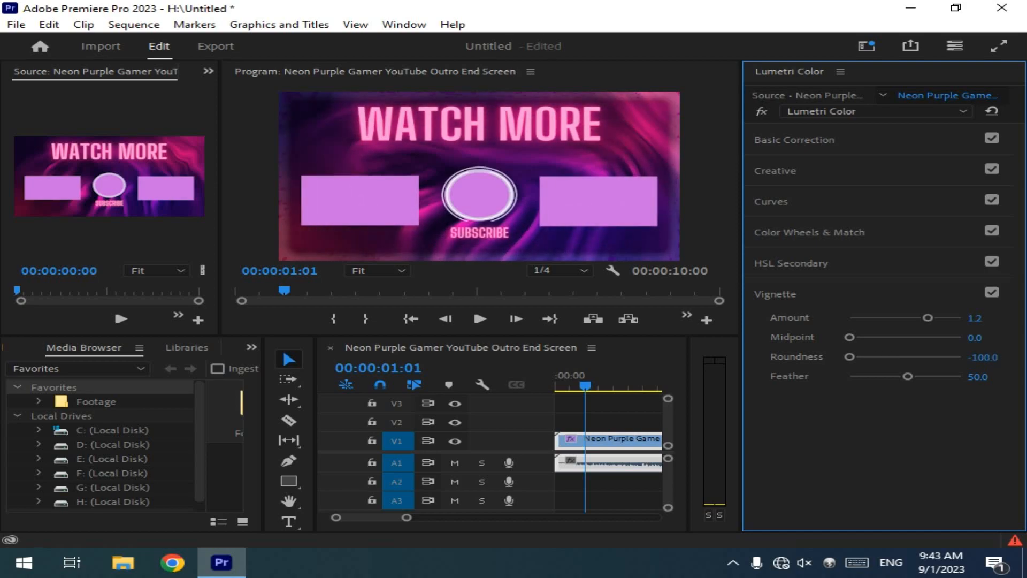
left_click_drag(908, 376, 864, 376)
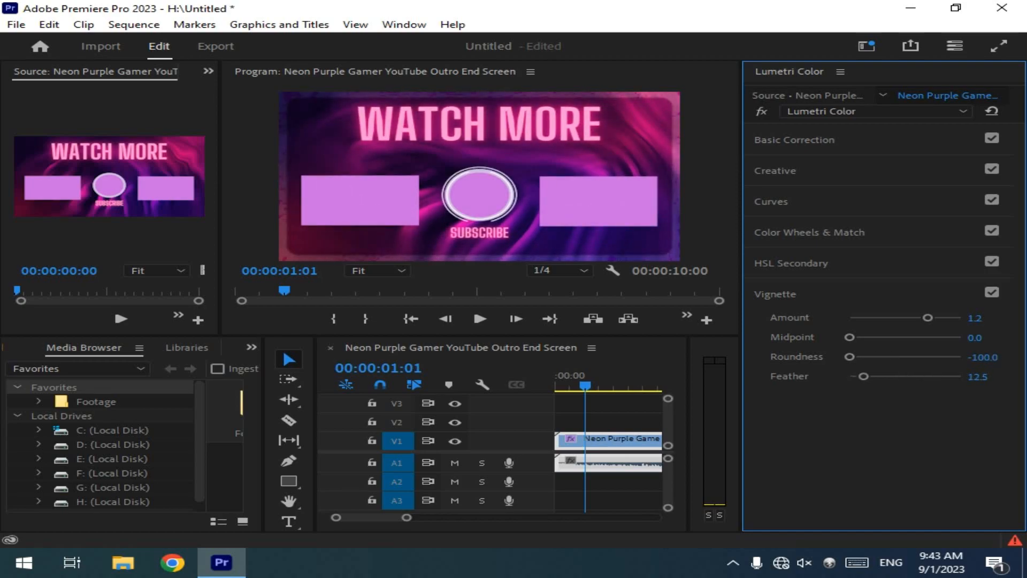
left_click_drag(864, 376, 962, 377)
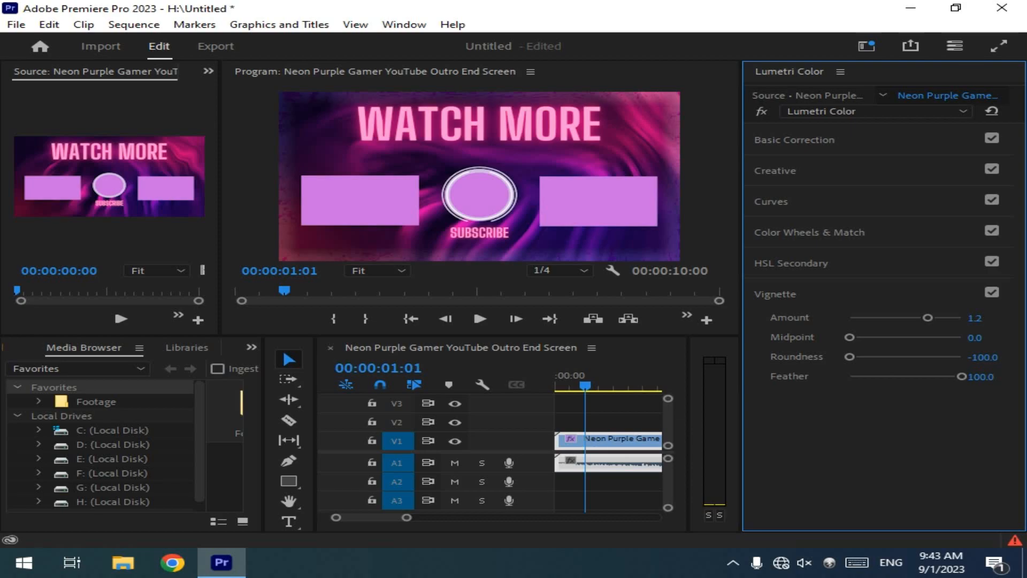
left_click(775, 294)
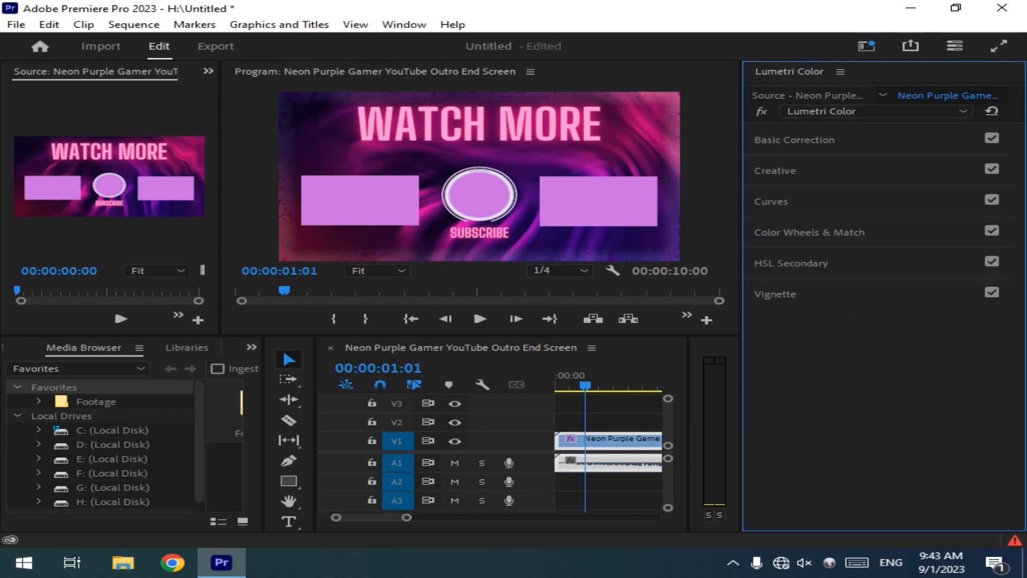
Step: Try the AlexaV3_K1S1_LogC2Video_Rec709_EE, ARRI_Universal_DCI, ARRI_Universal_HD and D-21_delogC_EI0200_B1 input LUTs in Basic Correction
left_click(795, 140)
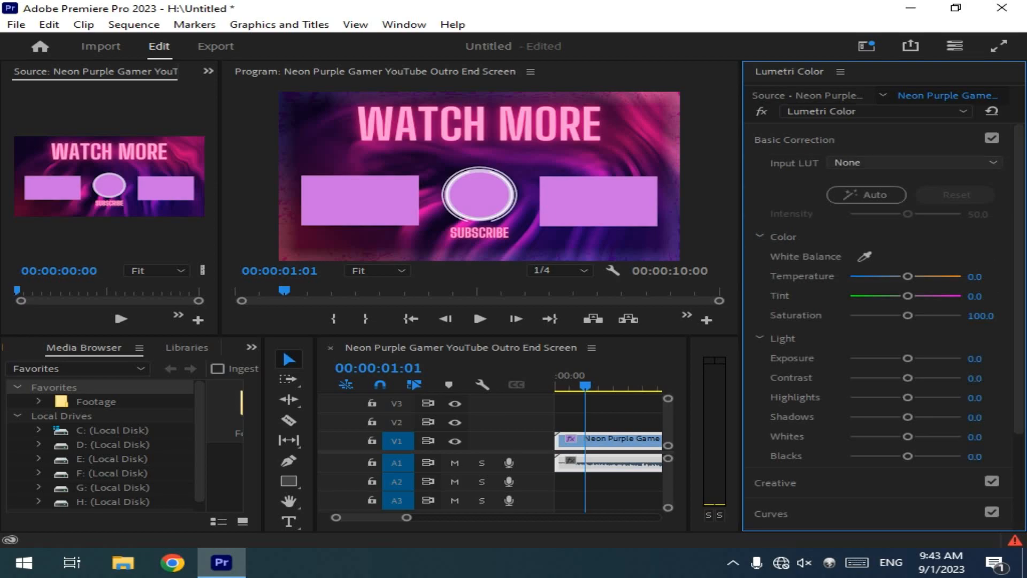
left_click(909, 162)
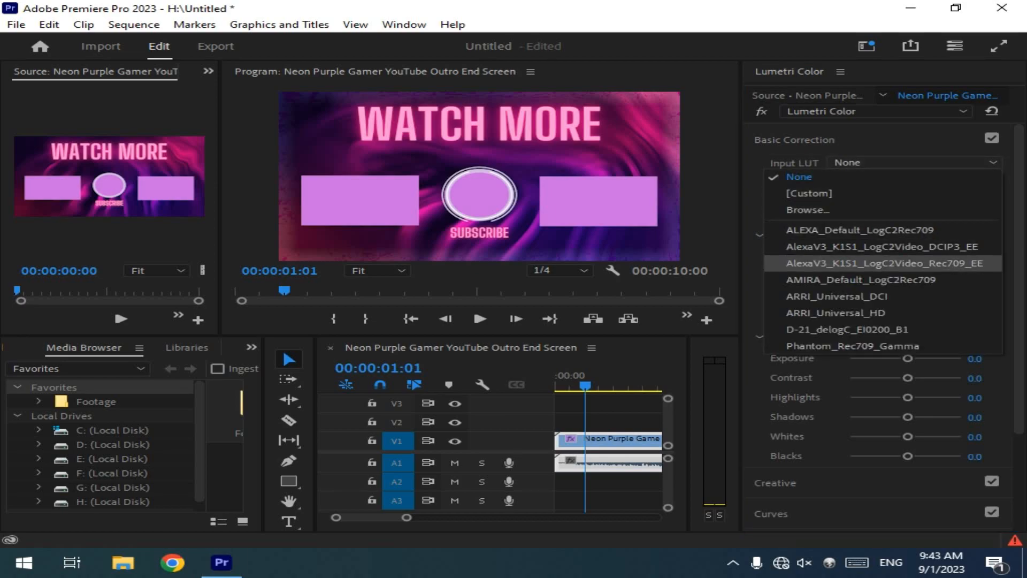
left_click(884, 263)
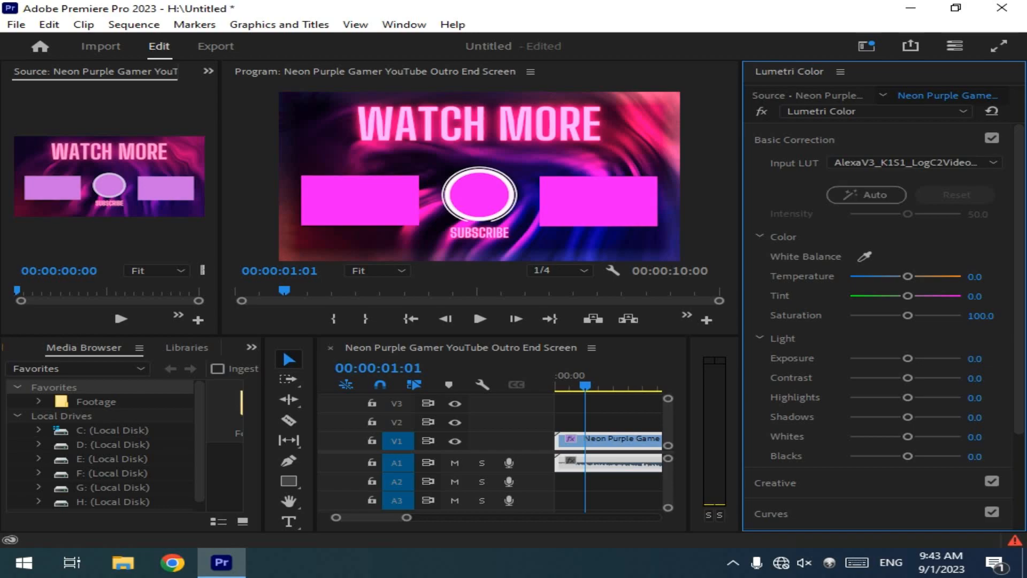
left_click(909, 162)
left_click(813, 296)
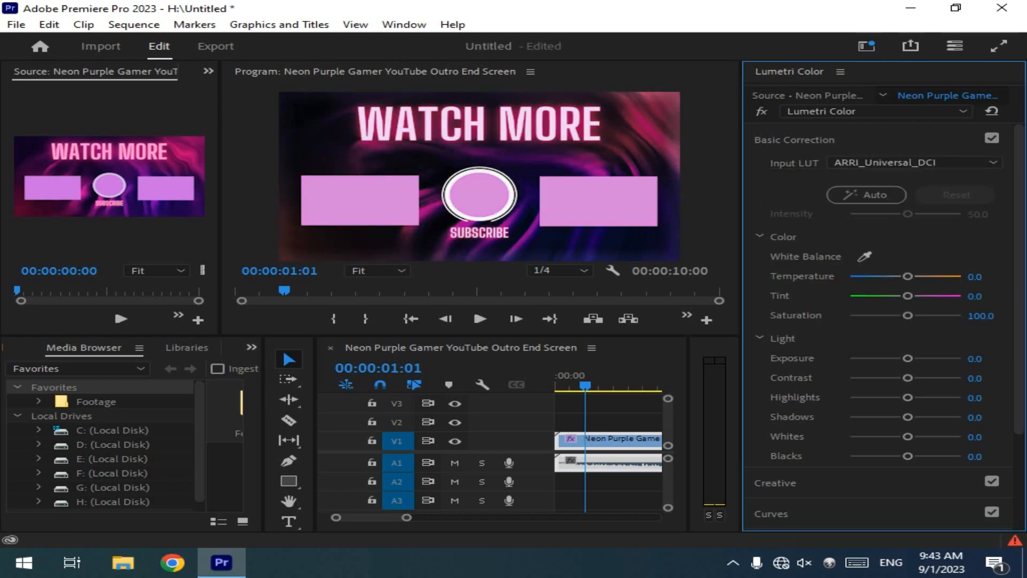
left_click(910, 162)
left_click(856, 312)
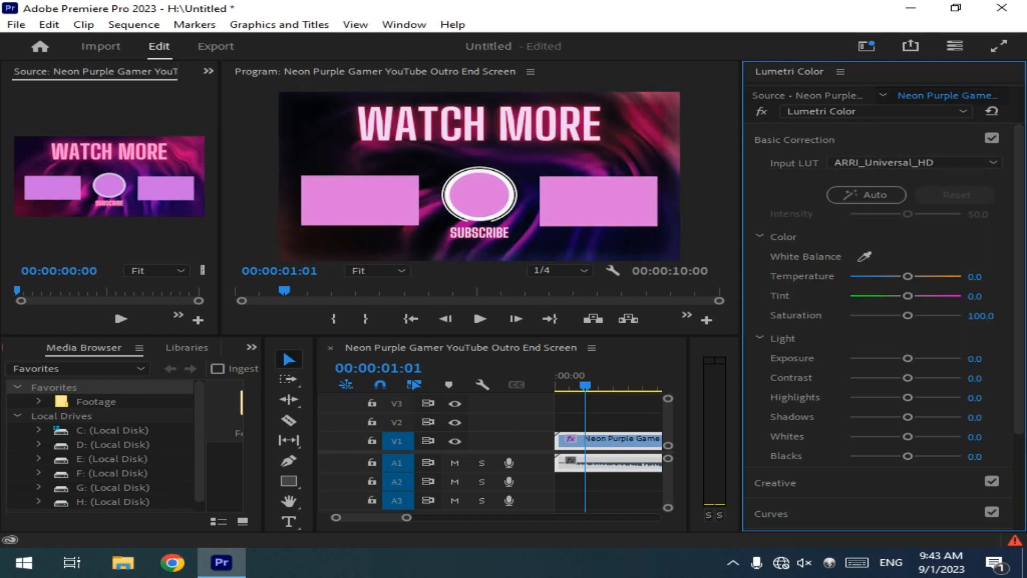
left_click(910, 162)
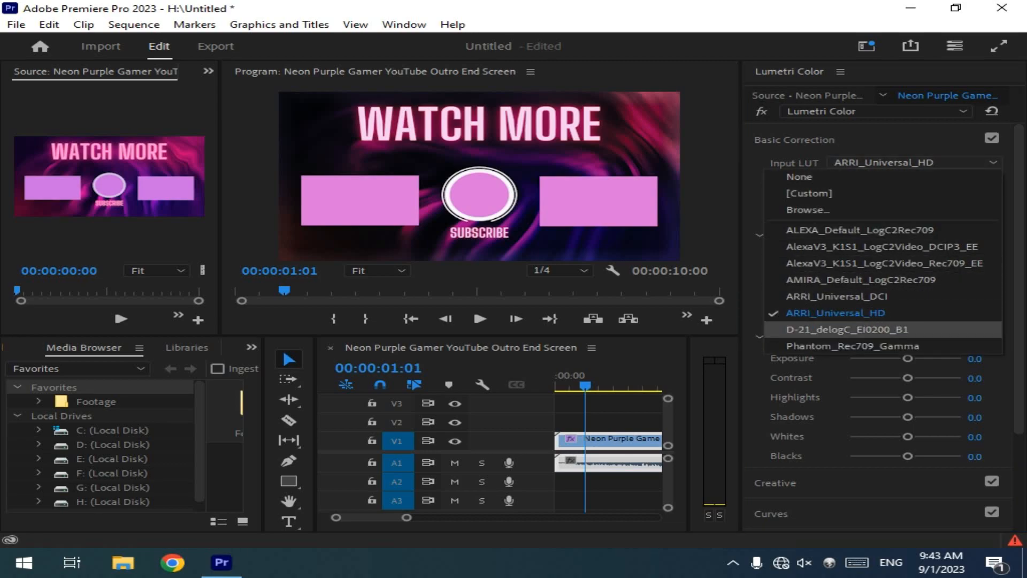
left_click(847, 329)
Step: Apply the ARRI_Universal_DCI input LUT, shift the color temperature toward blue, and open the input LUT choices again
left_click(910, 162)
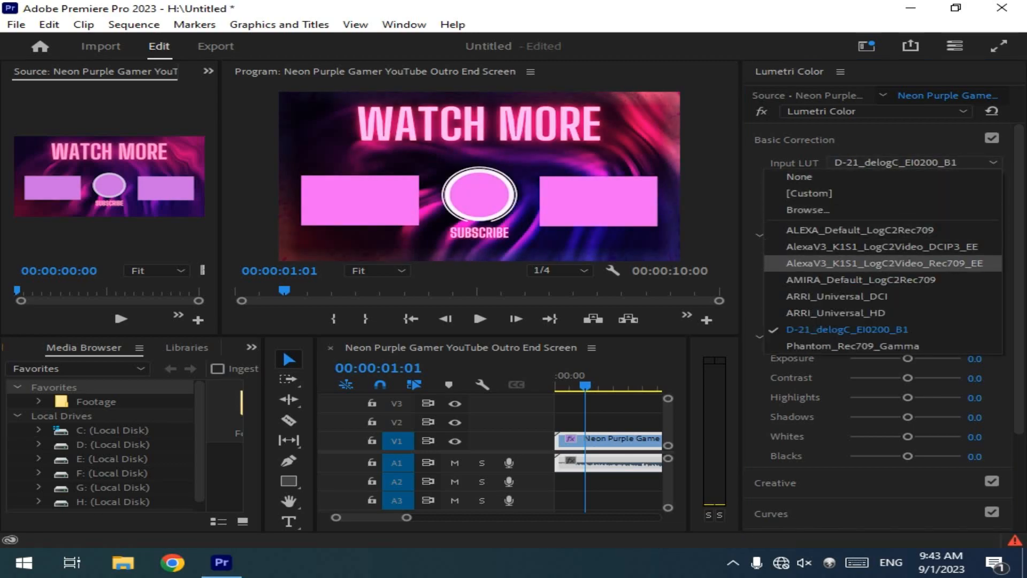
left_click(837, 296)
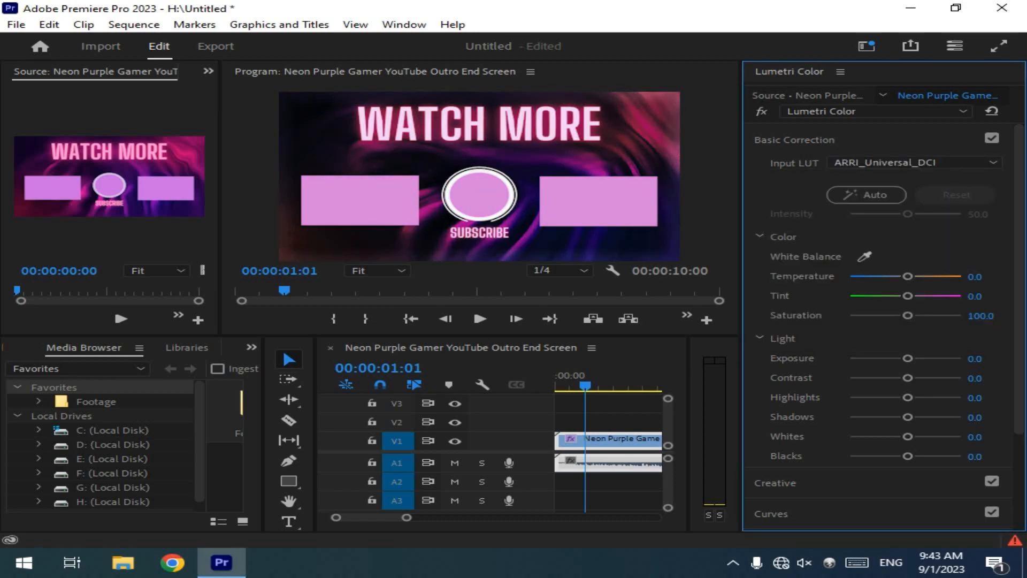
left_click_drag(908, 276, 883, 276)
left_click(915, 162)
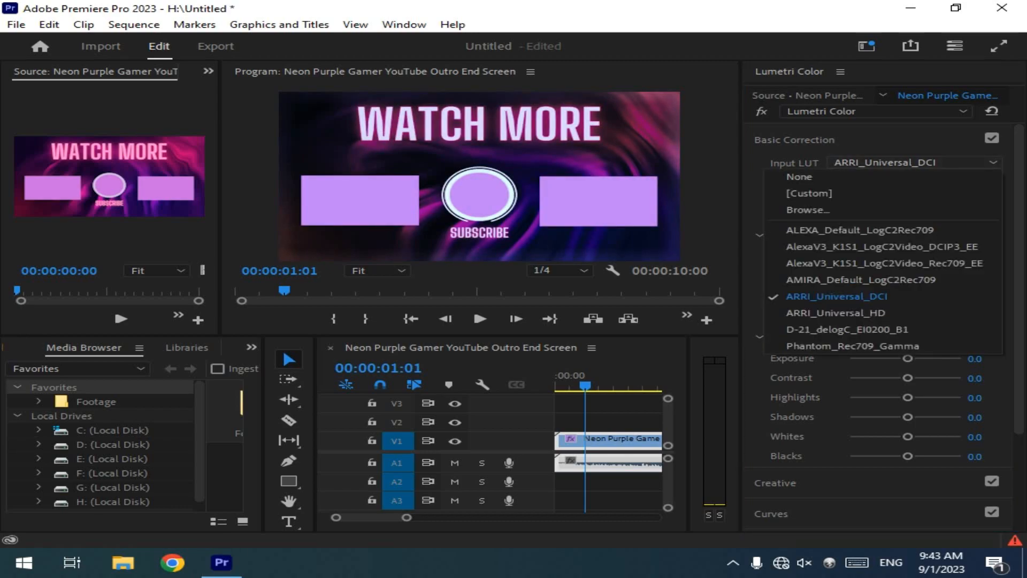